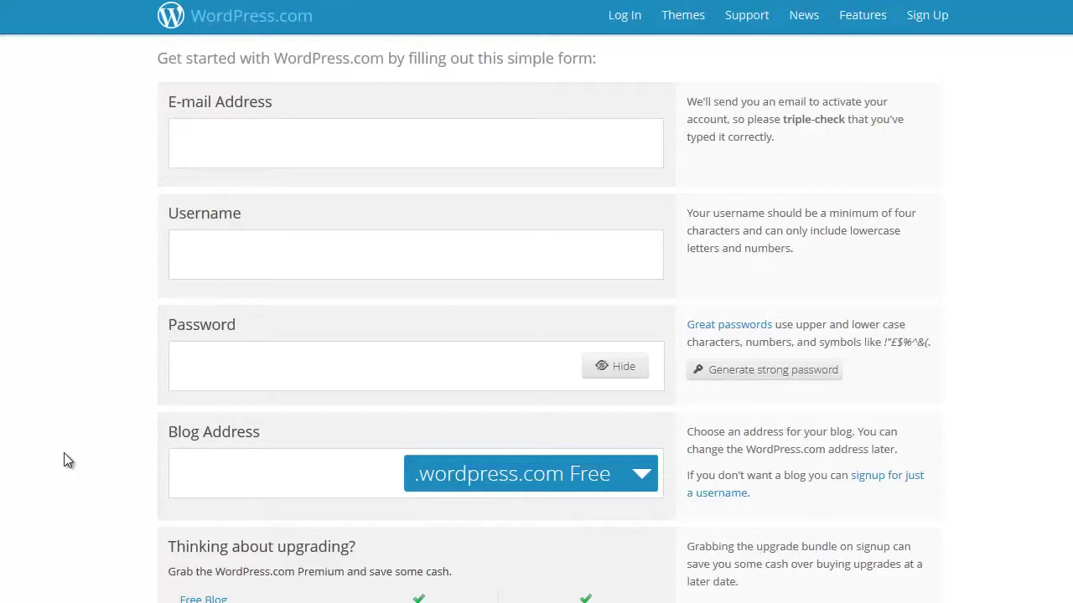
# Move through the WordPress.com signup form's blog address, password and e-mail fields.
pyautogui.click(206, 467)
pyautogui.scroll(-2, 338, 465)
pyautogui.scroll(-1, 258, 530)
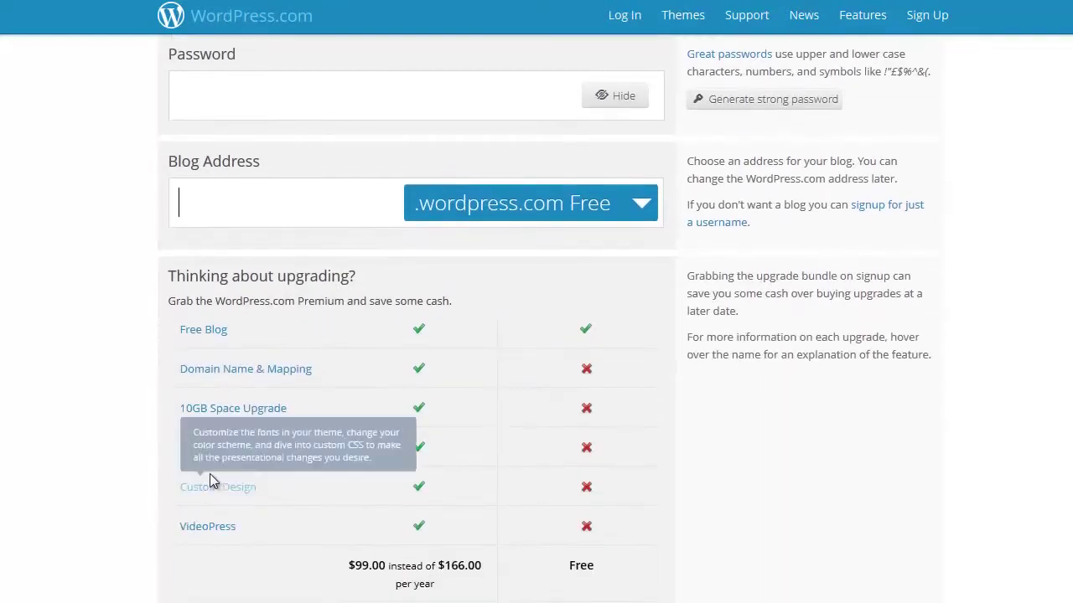
pyautogui.moveTo(209, 455)
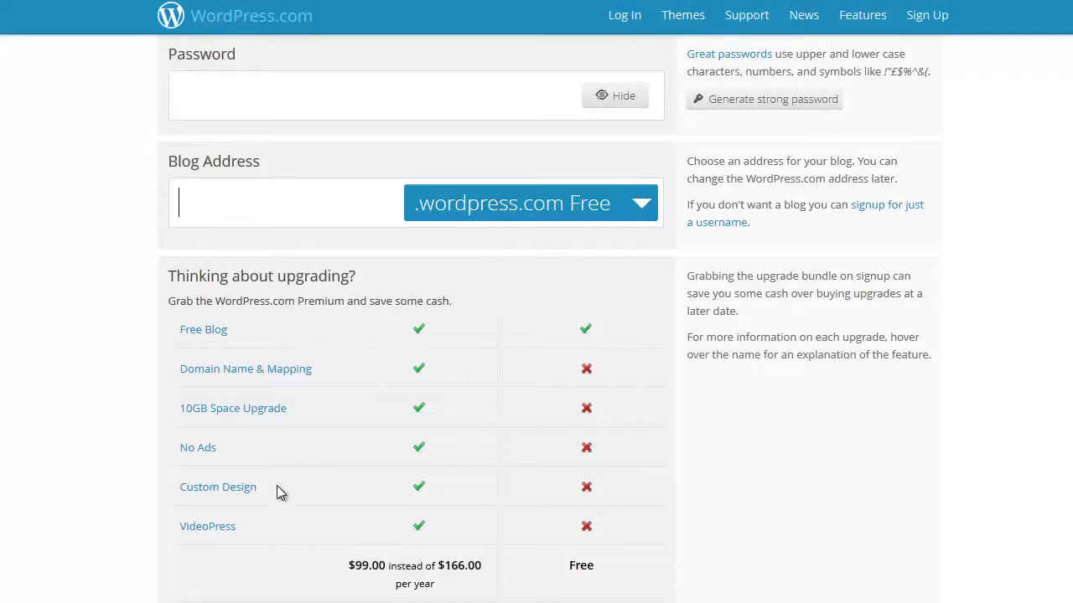
pyautogui.scroll(3, 282, 469)
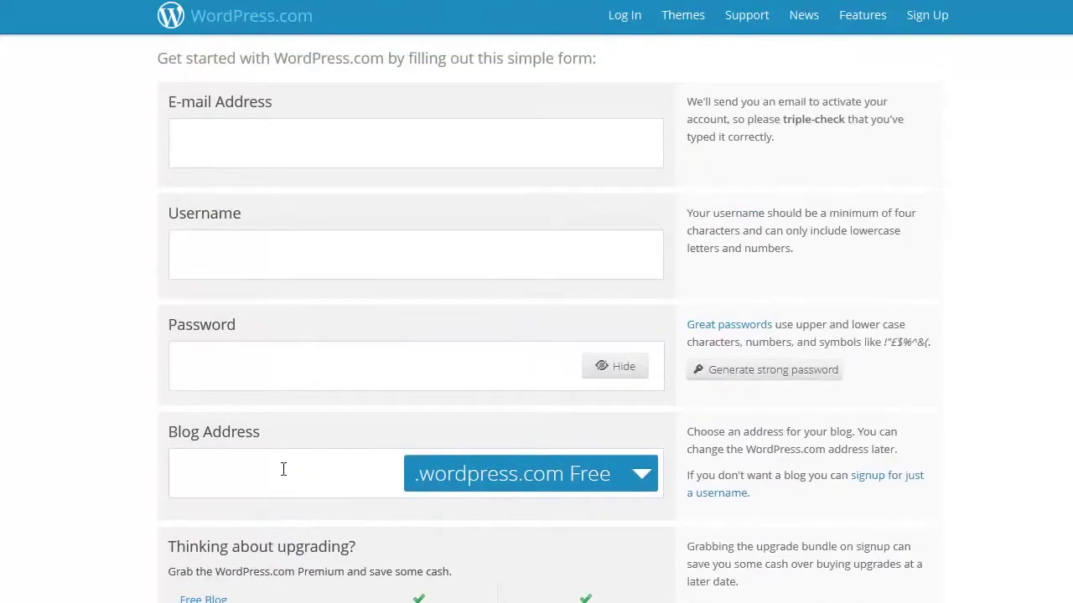
pyautogui.click(256, 370)
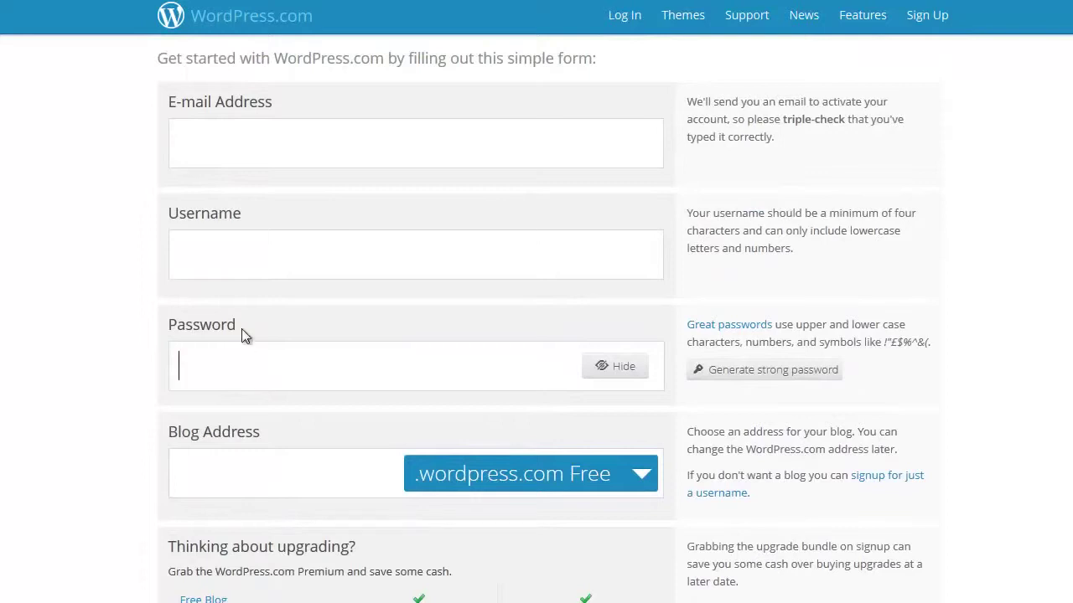
pyautogui.click(245, 151)
# Keep the free .wordpress.com ending for the blog address.
pyautogui.click(218, 471)
pyautogui.scroll(-3, 218, 471)
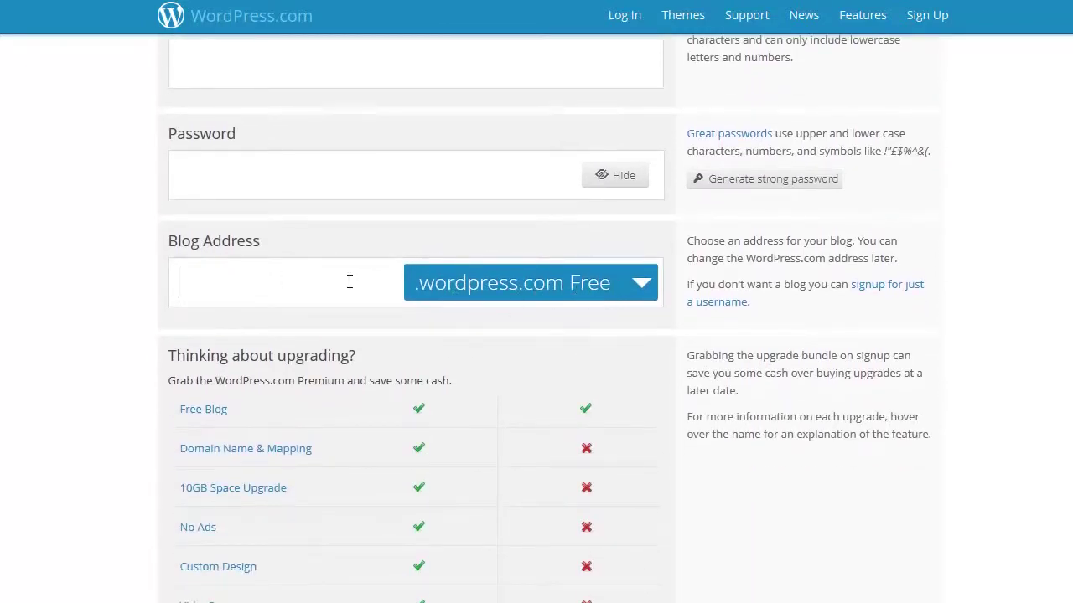
pyautogui.scroll(-1, 341, 307)
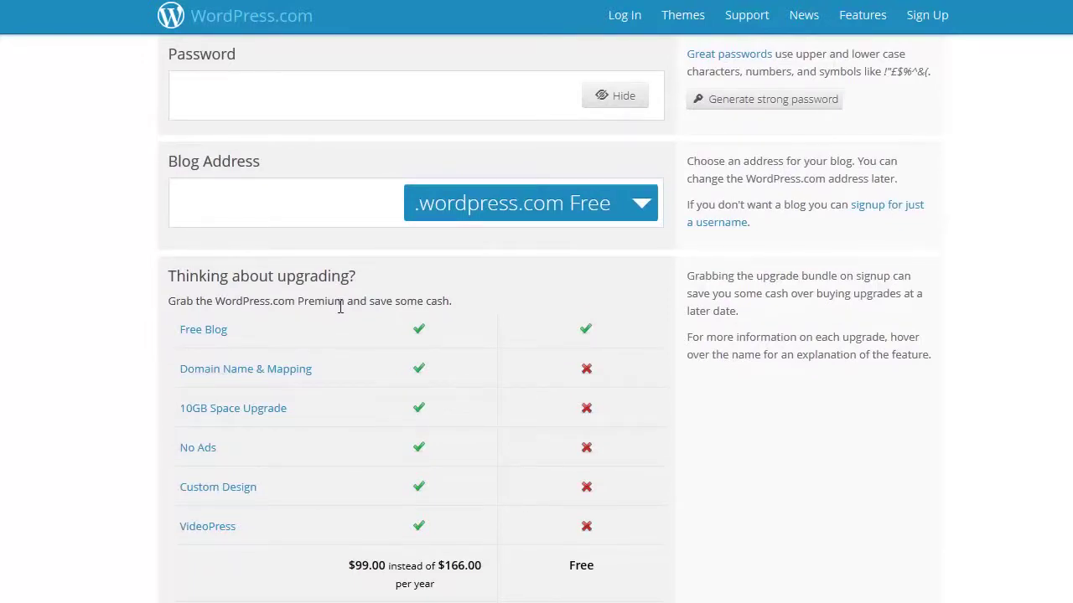
pyautogui.click(617, 208)
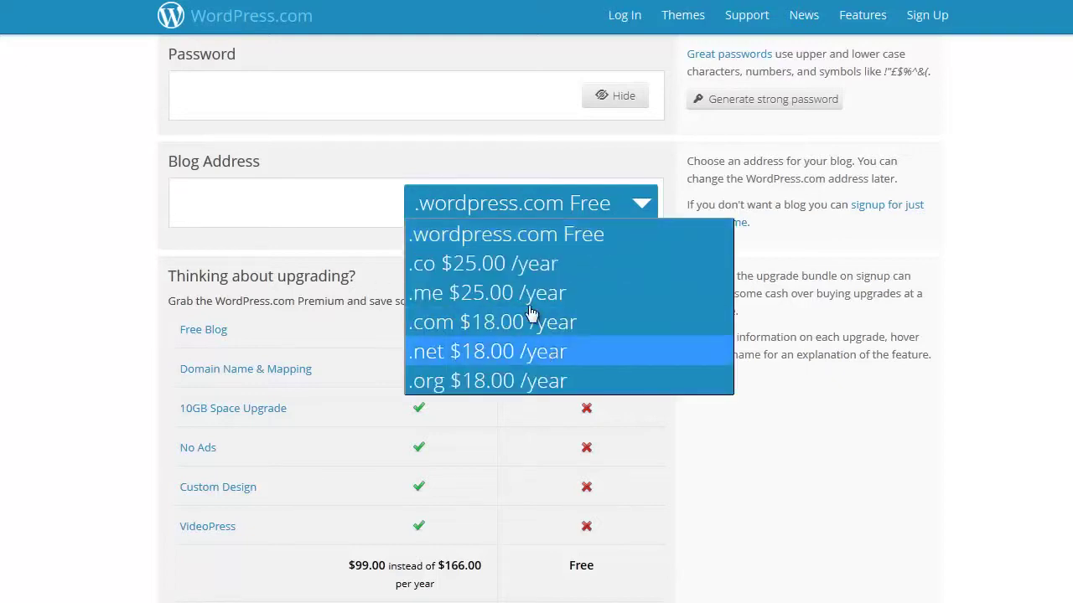
pyautogui.click(536, 223)
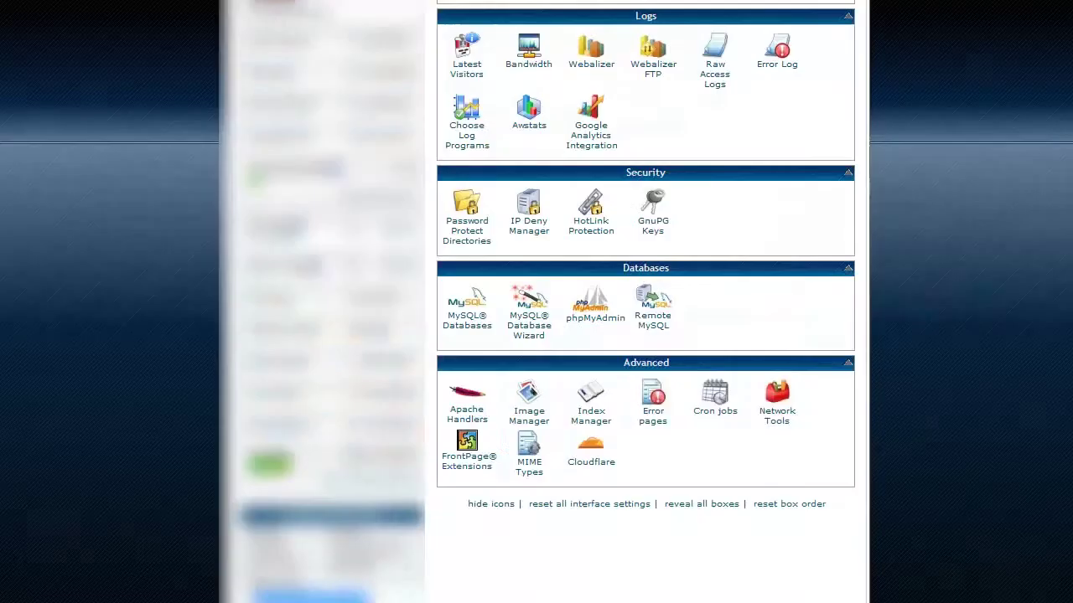
# Scroll through the cPanel home page's Files, Domains, Logs, Security and Databases sections.
pyautogui.scroll(20, 182, 355)
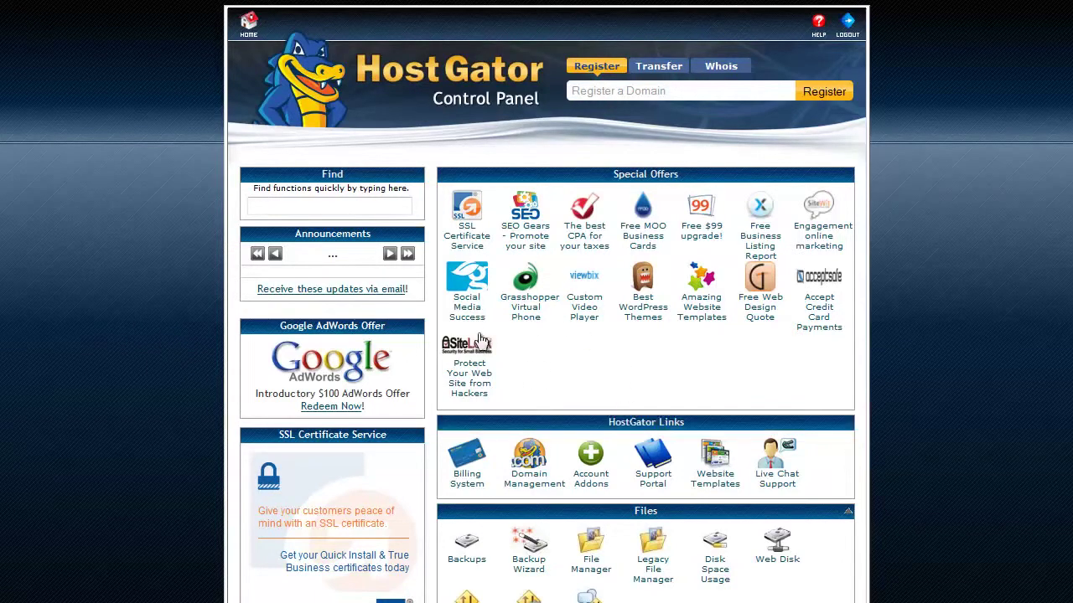
pyautogui.scroll(-2, 543, 362)
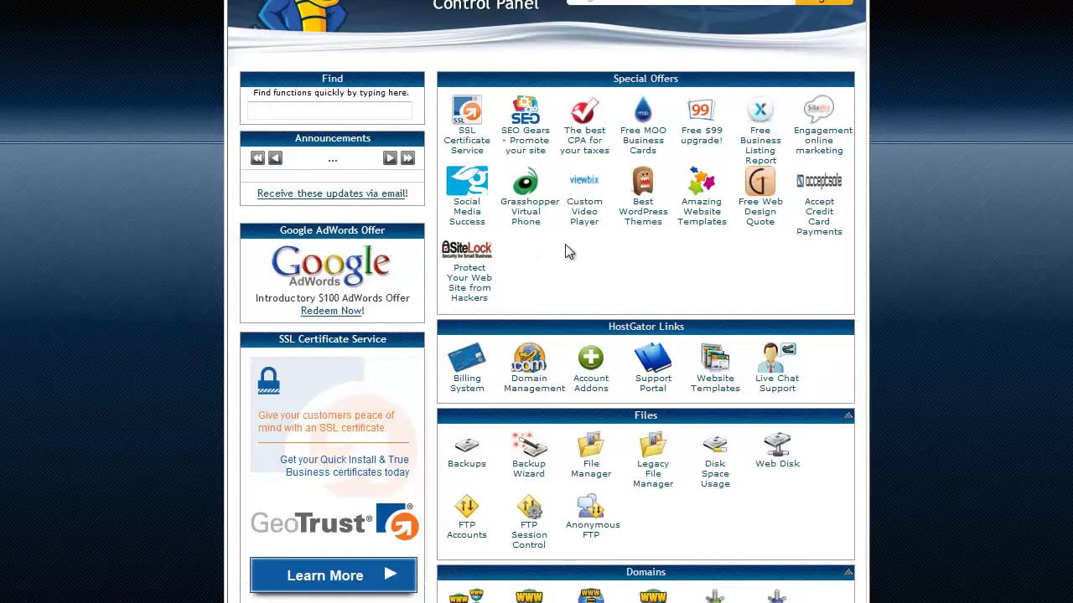
pyautogui.scroll(-3, 352, 377)
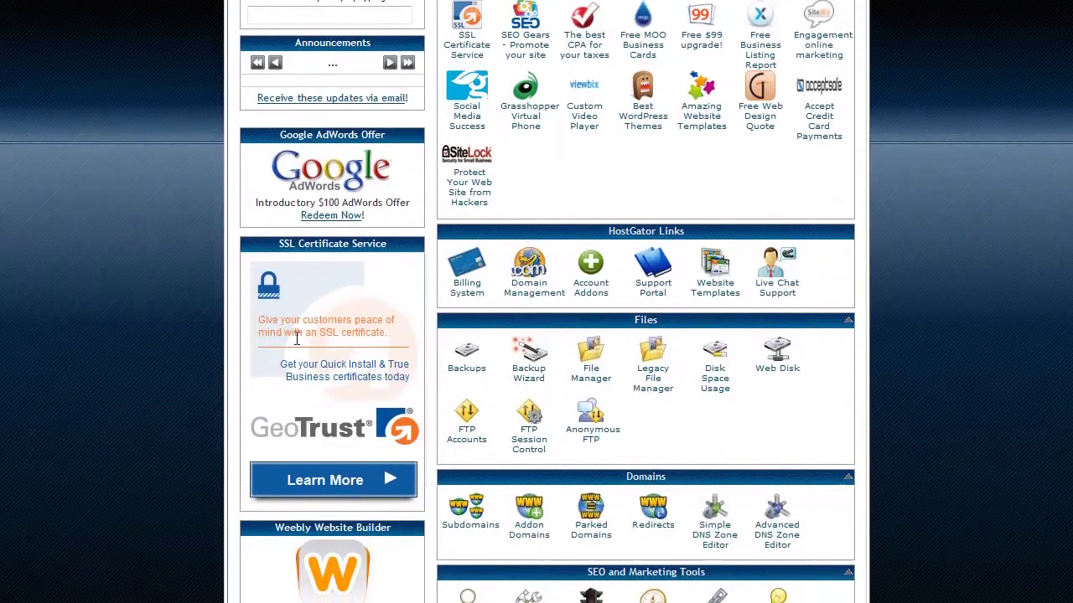
pyautogui.scroll(-12, 191, 390)
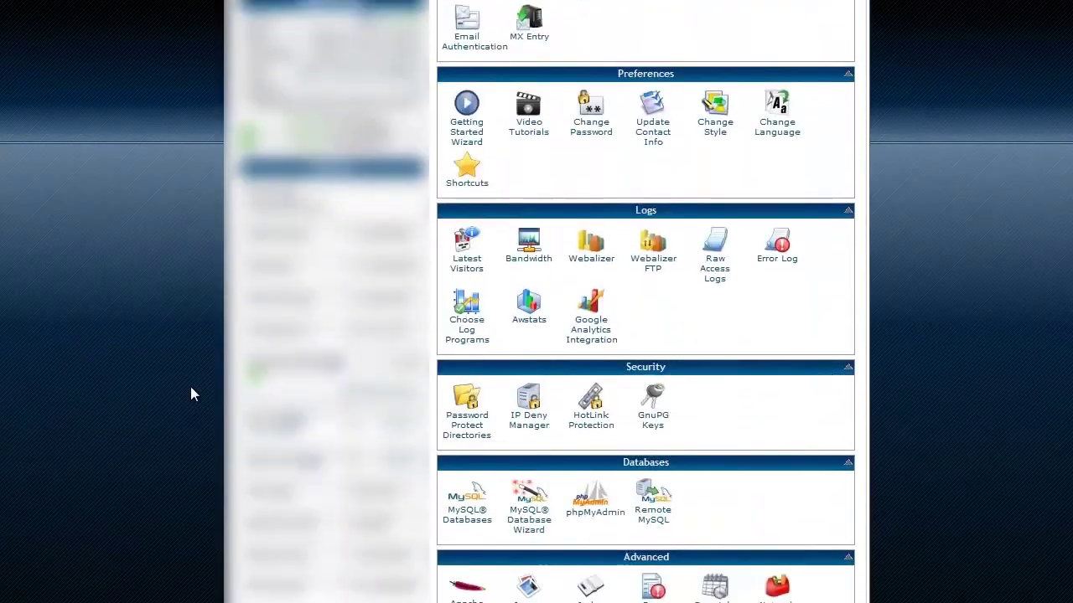
pyautogui.scroll(-5, 191, 394)
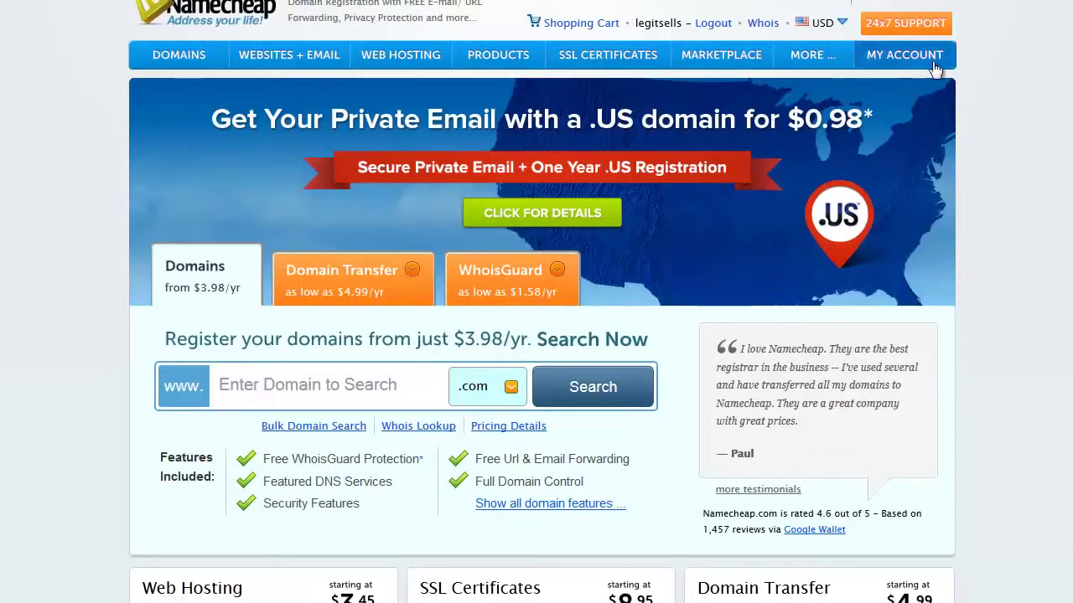
# Open affiliate-freebies.com's Domain Name Server Setup from Namecheap's Manage Domains list.
pyautogui.moveTo(917, 60)
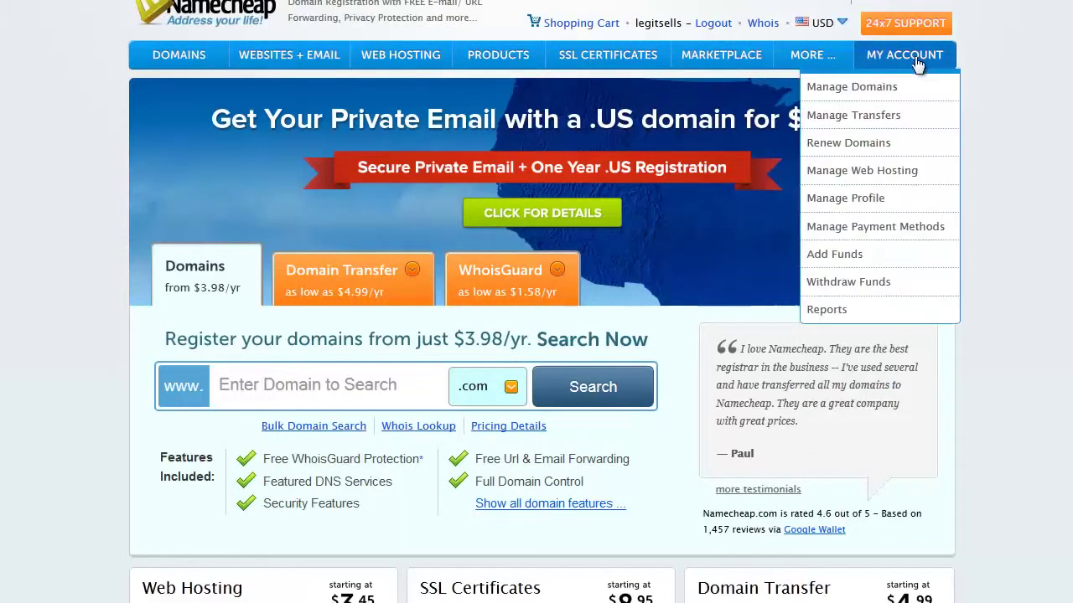
pyautogui.click(850, 88)
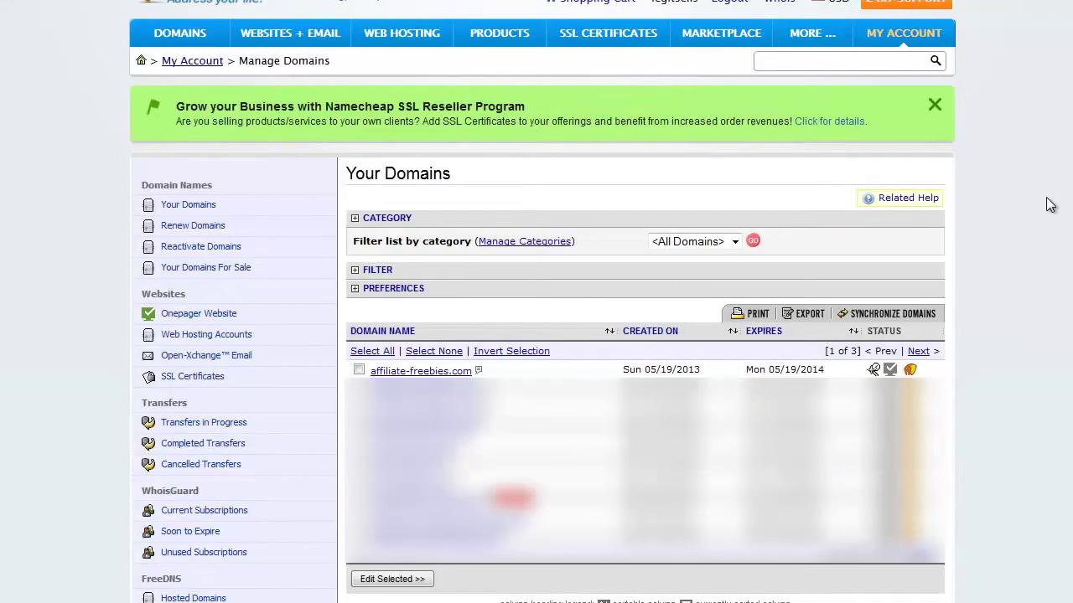
pyautogui.click(445, 372)
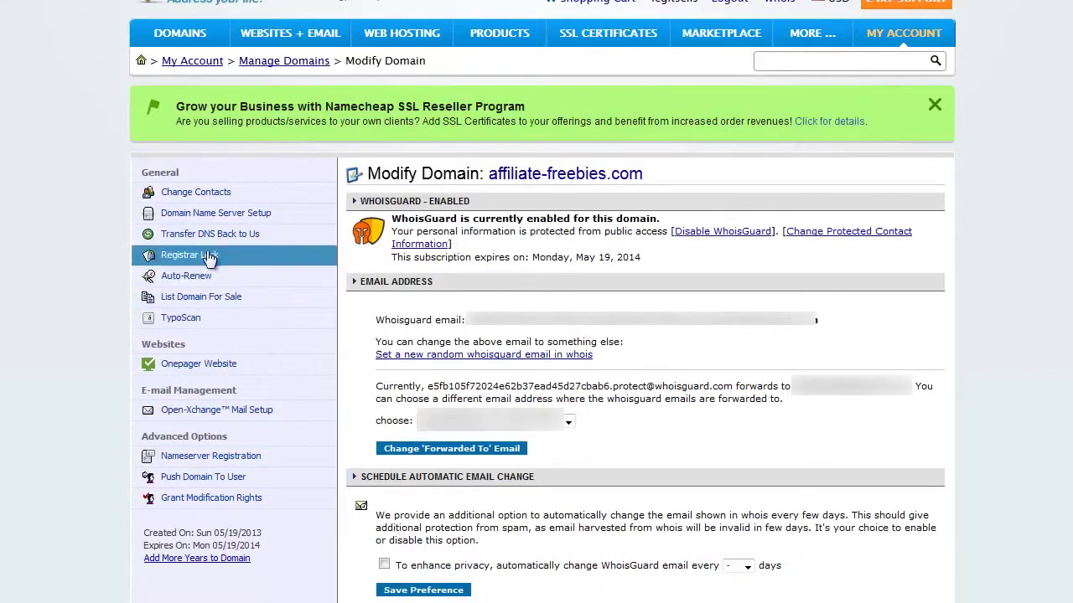
pyautogui.click(248, 217)
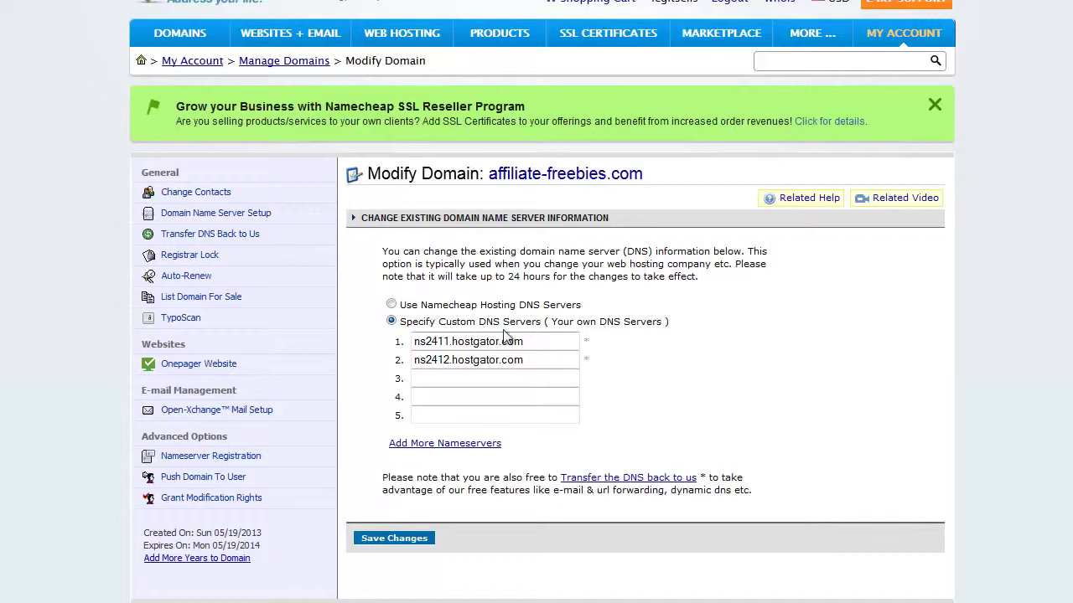
# Highlight the custom nameservers ns2411.hostgator.com and ns2412.hostgator.com.
pyautogui.moveTo(553, 345); pyautogui.dragTo(412, 346)
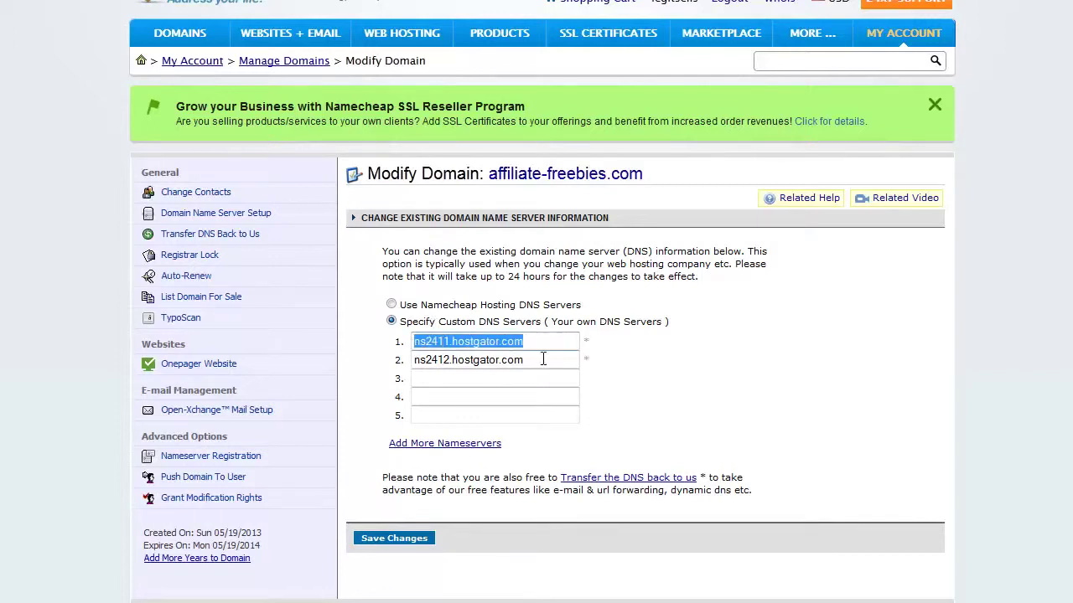
pyautogui.moveTo(544, 358); pyautogui.dragTo(379, 363)
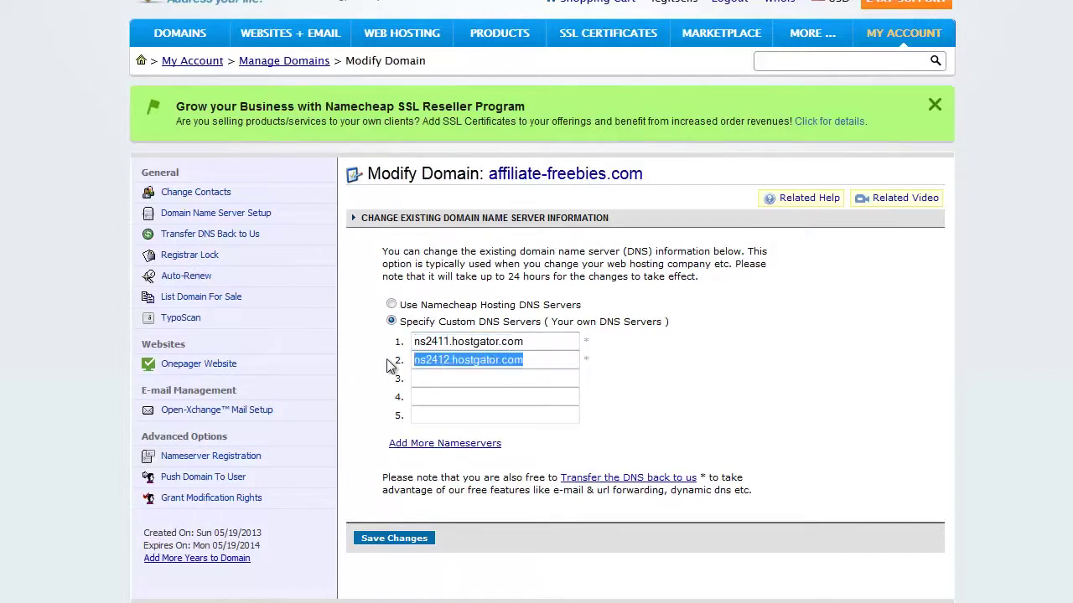
pyautogui.moveTo(528, 342); pyautogui.dragTo(426, 342)
pyautogui.moveTo(540, 356); pyautogui.dragTo(462, 361)
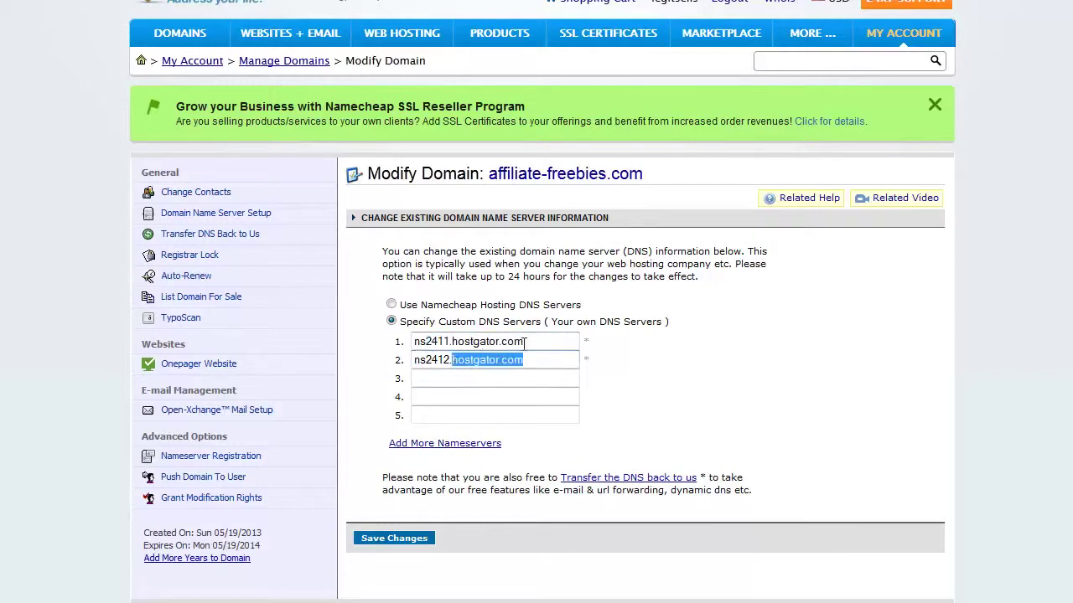
pyautogui.click(528, 343)
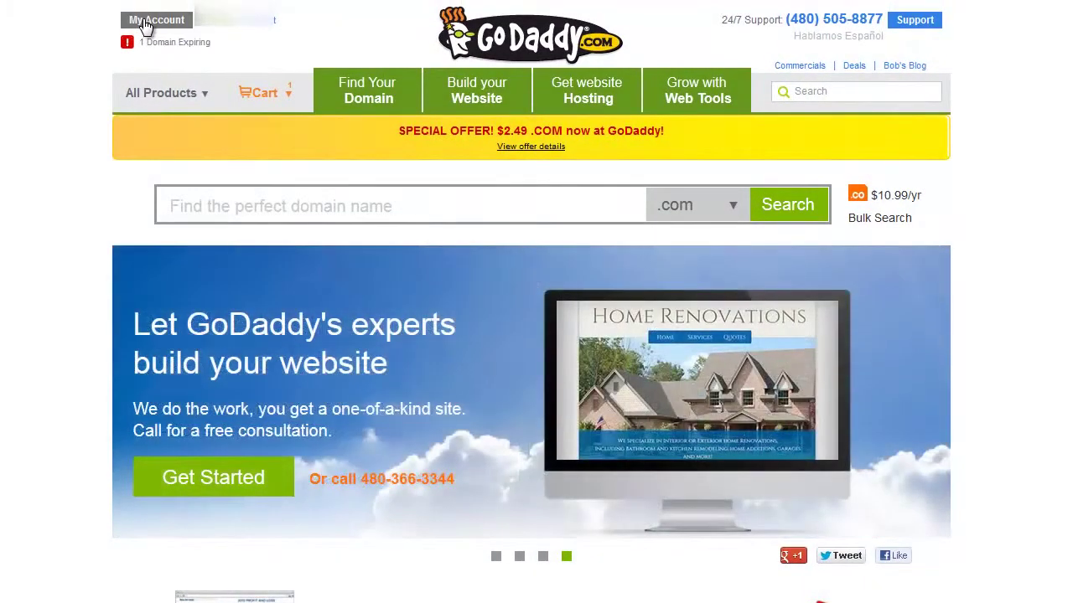
# In GoDaddy's account, open the domain's settings and highlight nameservers NS2411 and NS2412.HOSTGATOR.COM.
pyautogui.click(144, 23)
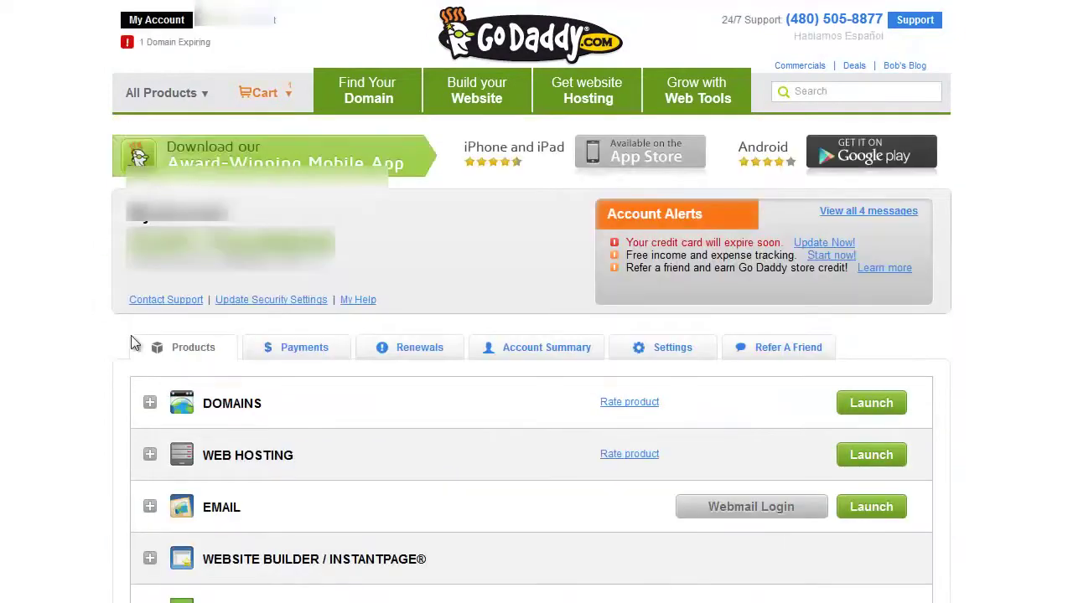
pyautogui.click(150, 404)
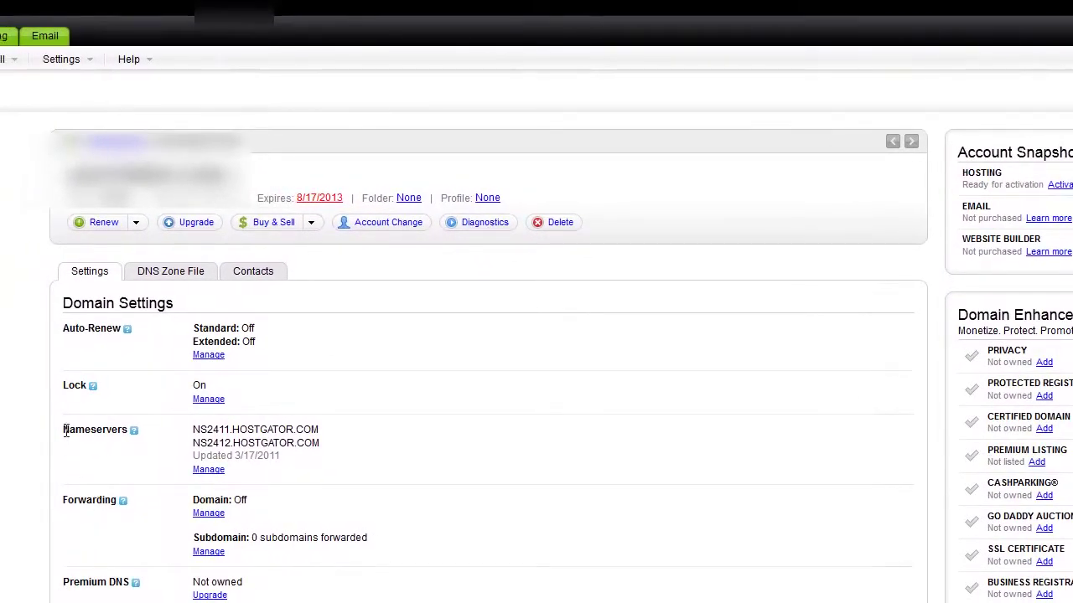
pyautogui.moveTo(64, 429); pyautogui.dragTo(329, 442)
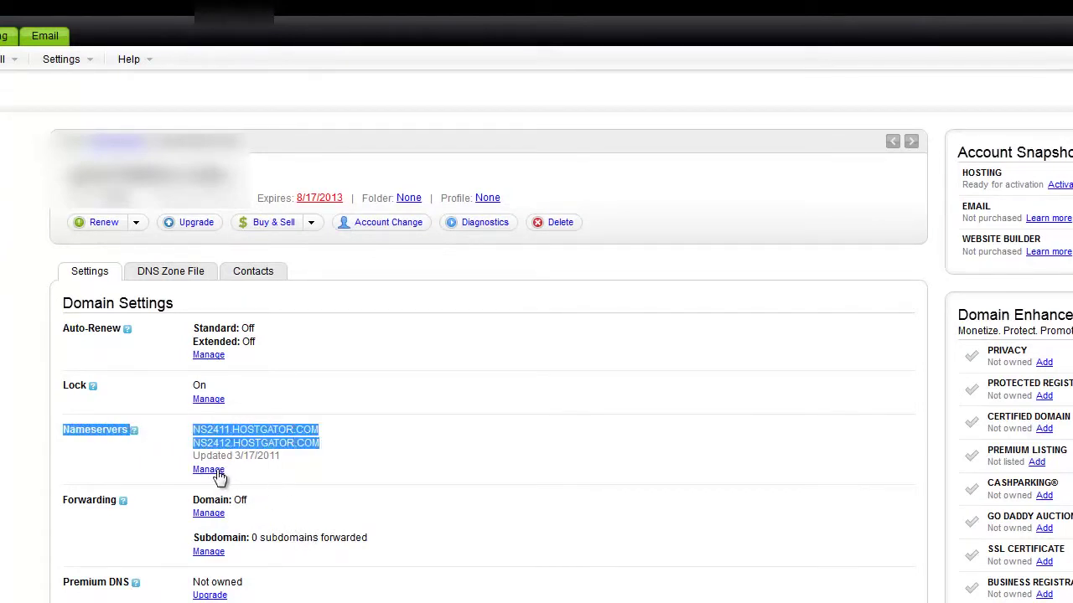
pyautogui.click(323, 442)
pyautogui.moveTo(325, 443); pyautogui.dragTo(261, 429)
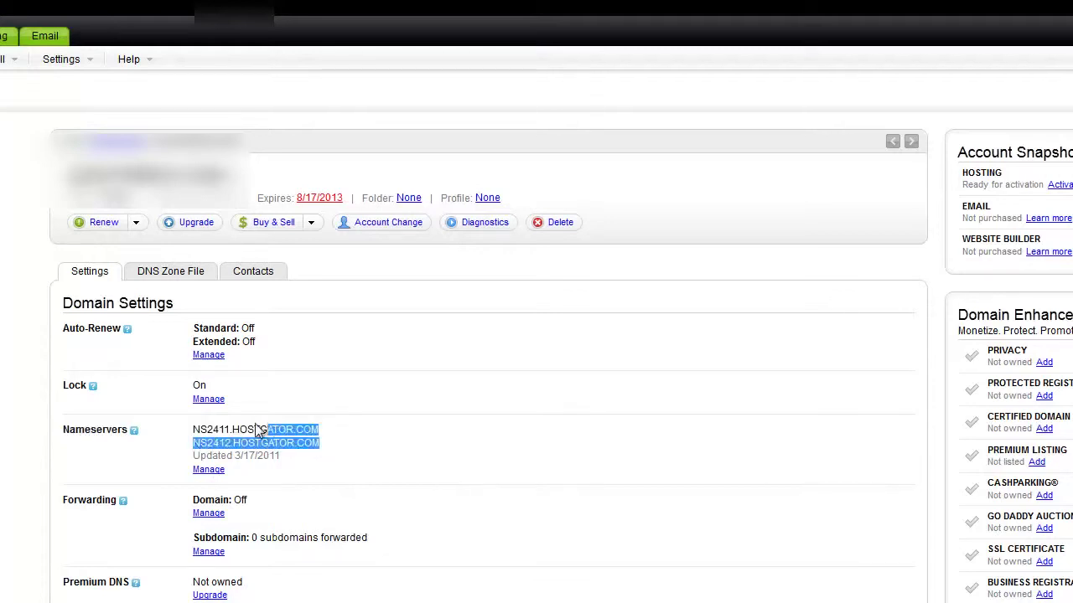
pyautogui.click(354, 440)
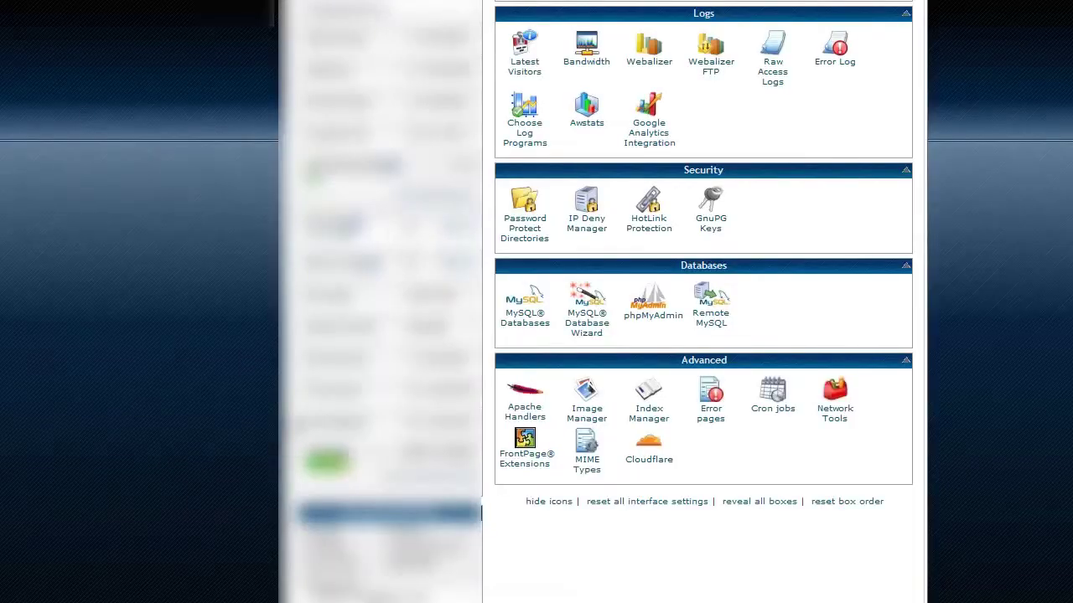
# Scroll up to the cPanel Domains section and open Addon Domains.
pyautogui.scroll(15, 294, 425)
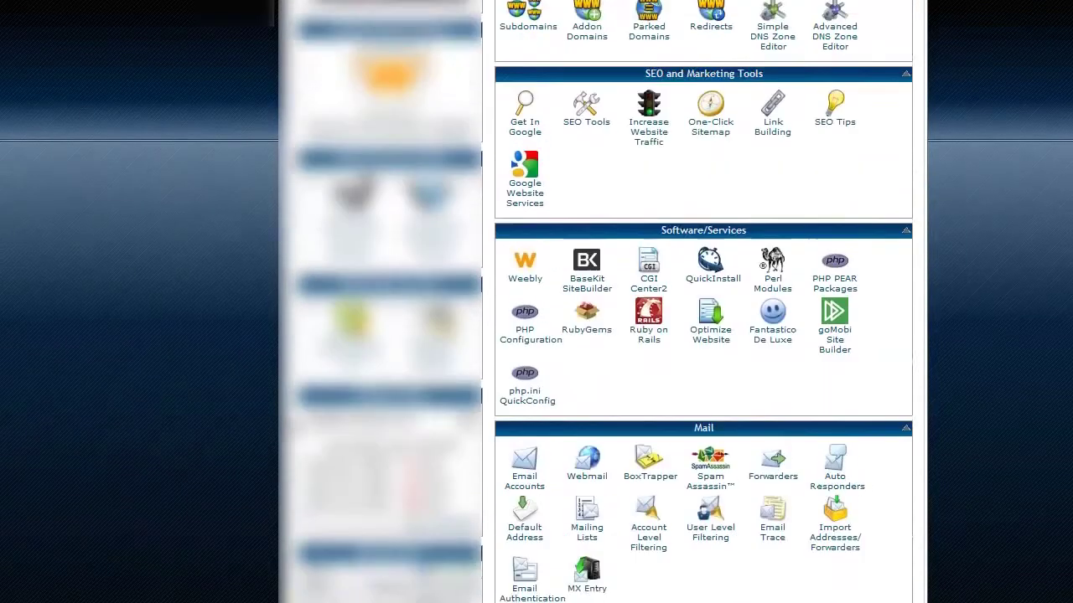
pyautogui.scroll(3, 293, 426)
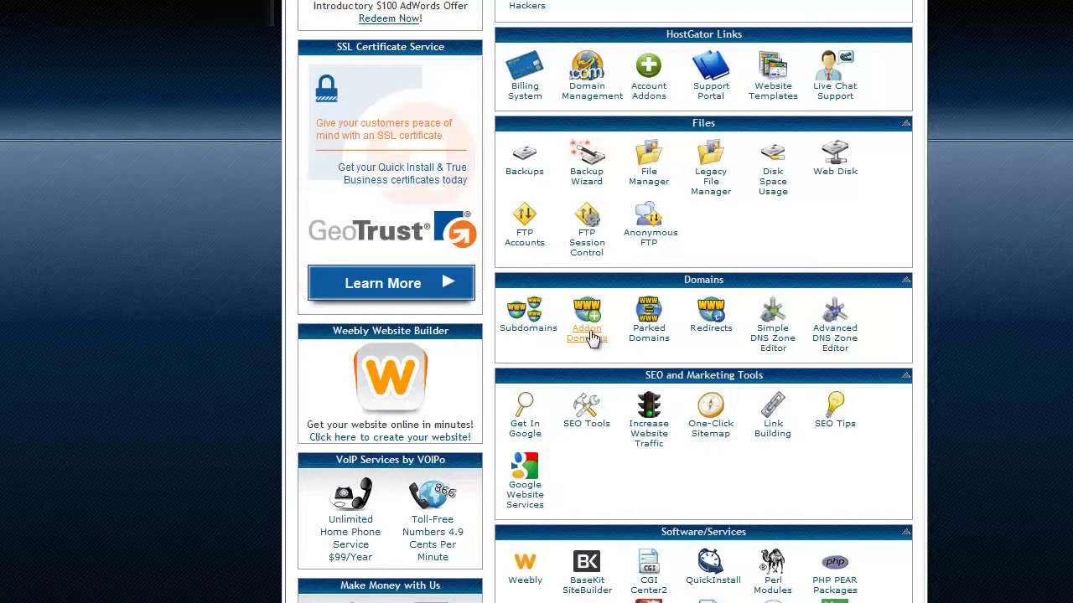
pyautogui.click(589, 345)
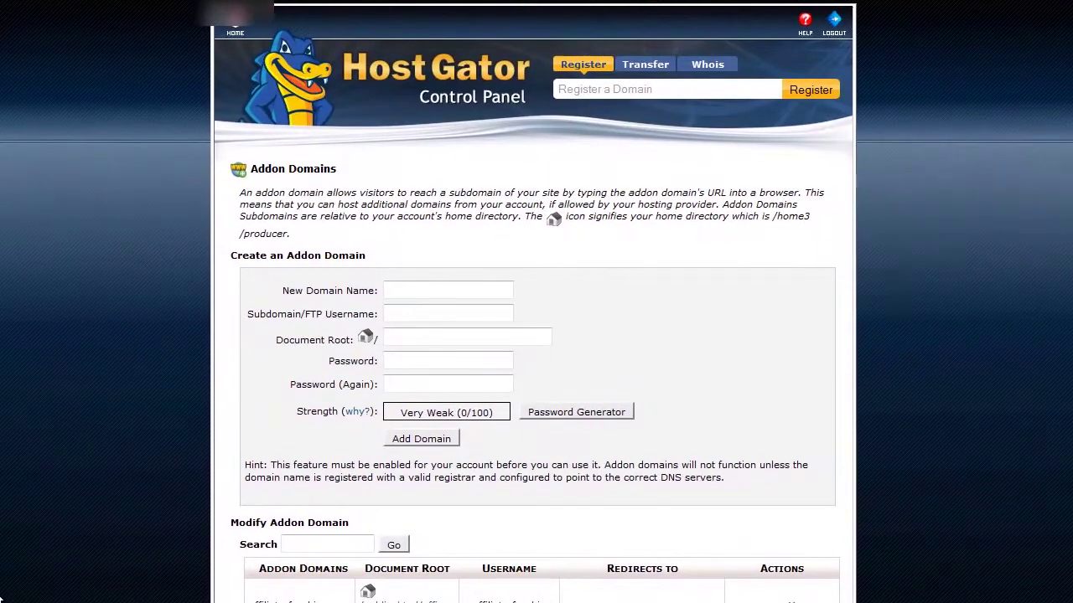
# Enter vidgametutorials.com as the new addon domain, then move into the password fields.
pyautogui.click(434, 291)
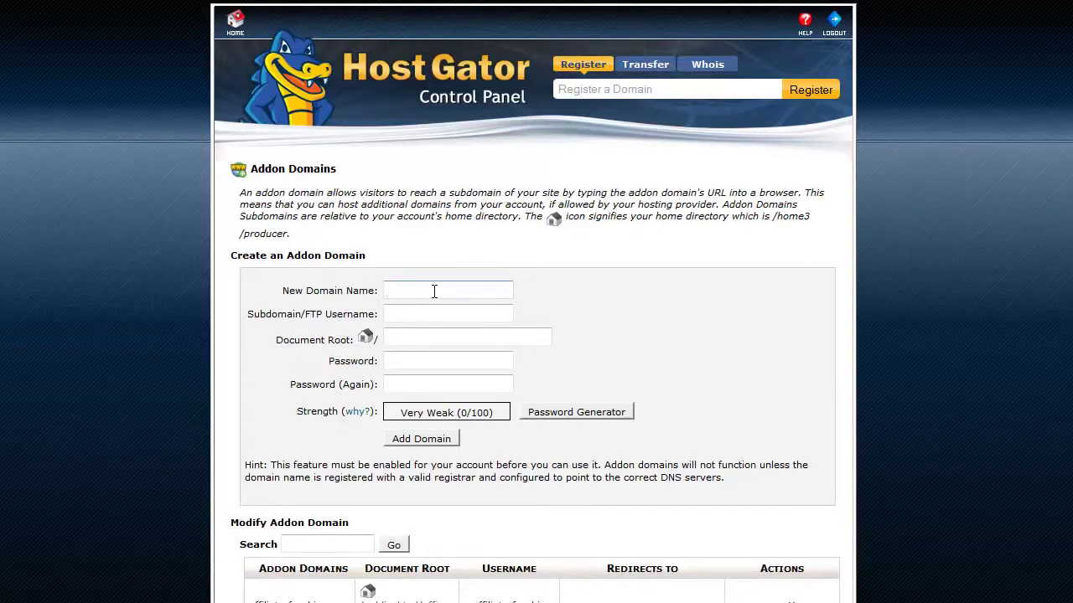
pyautogui.write('vid')
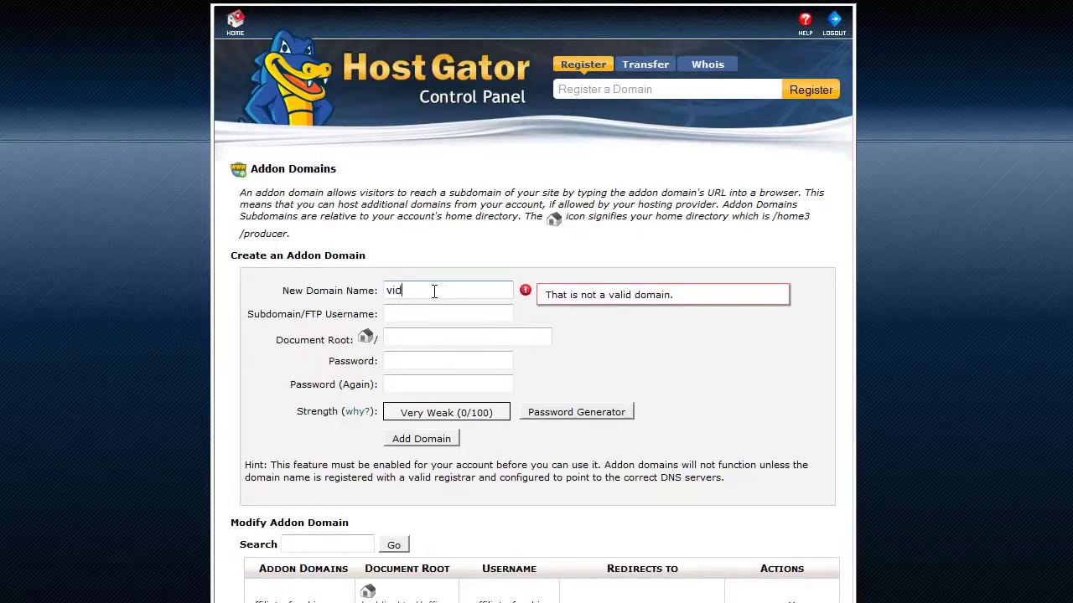
pyautogui.write('gametutorials.xom')
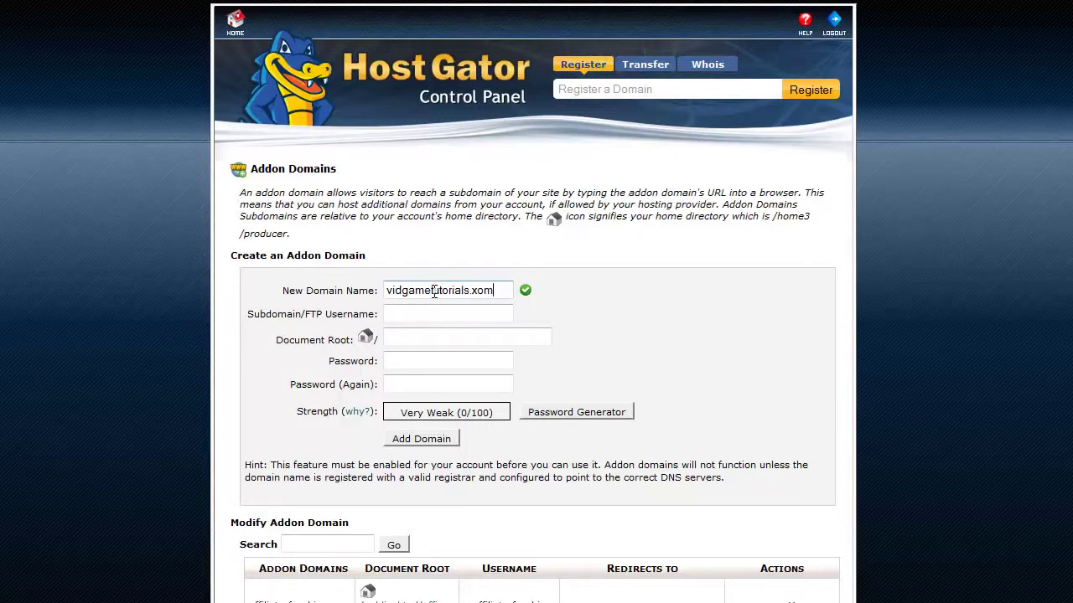
pyautogui.press('BackSpace')
pyautogui.press('BackSpace')
pyautogui.write('com')
pyautogui.press('Tab')
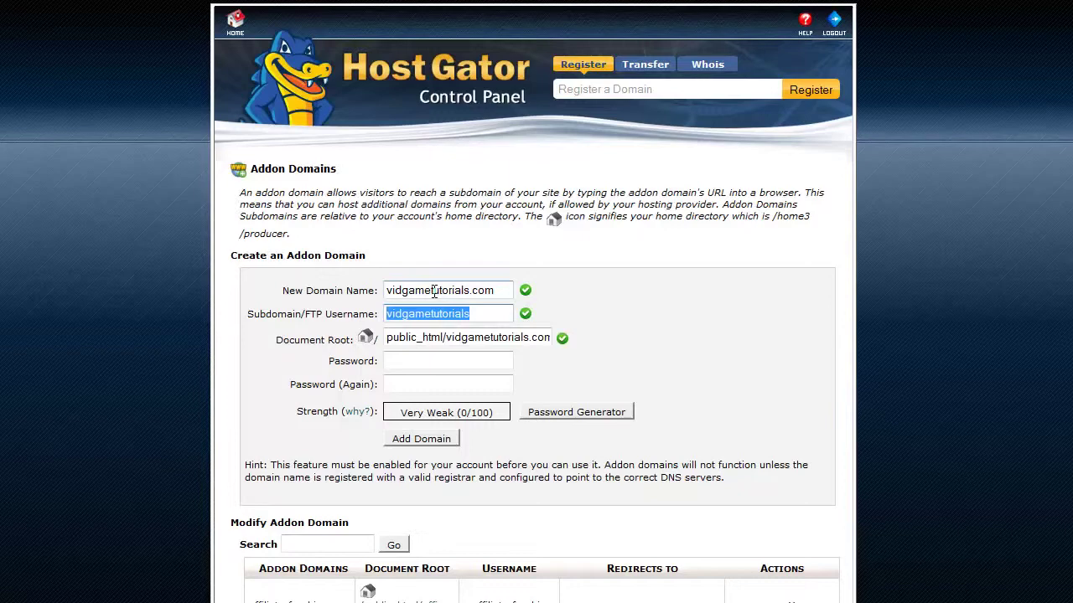
pyautogui.click(424, 366)
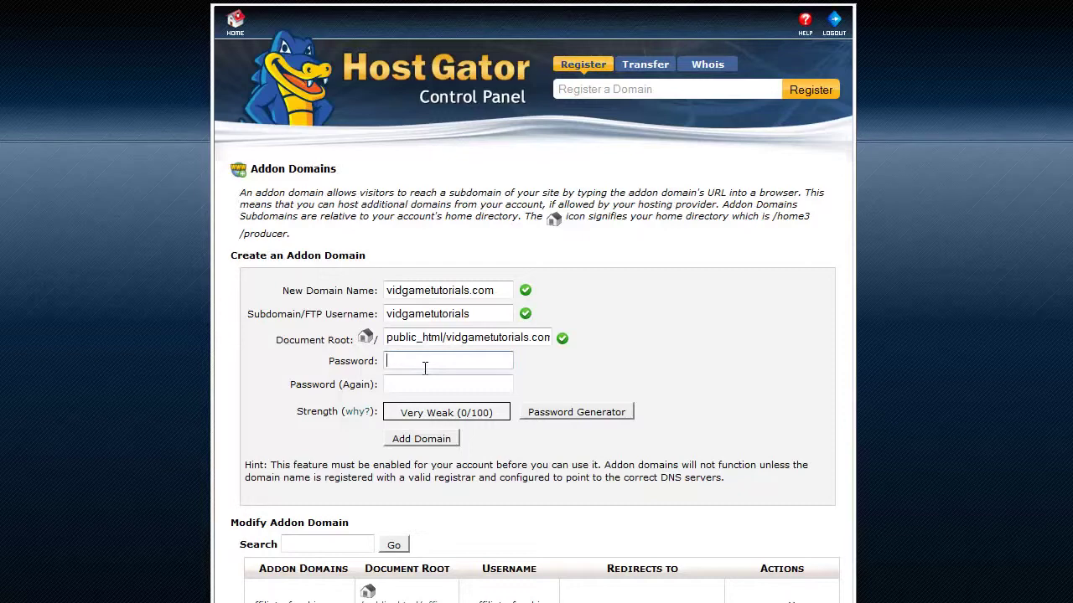
pyautogui.click(404, 386)
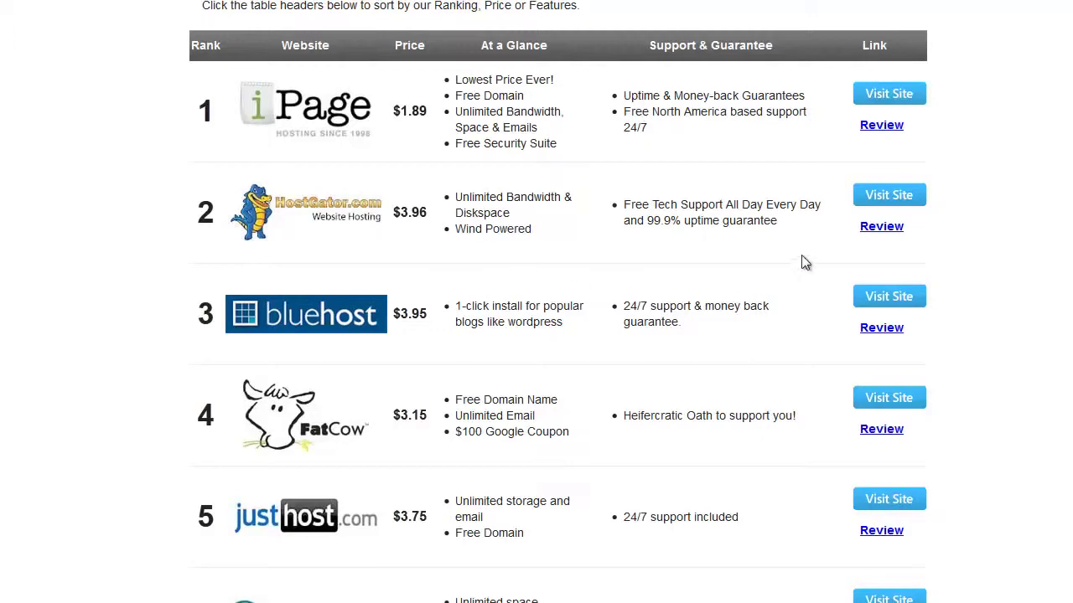
pyautogui.scroll(-5, 516, 394)
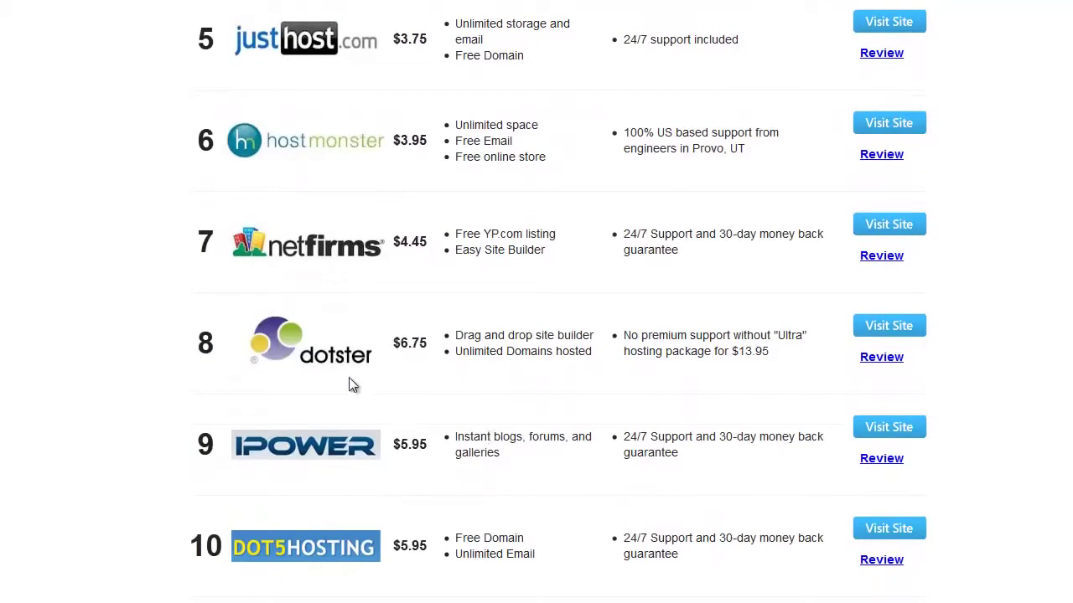
pyautogui.scroll(-1, 367, 379)
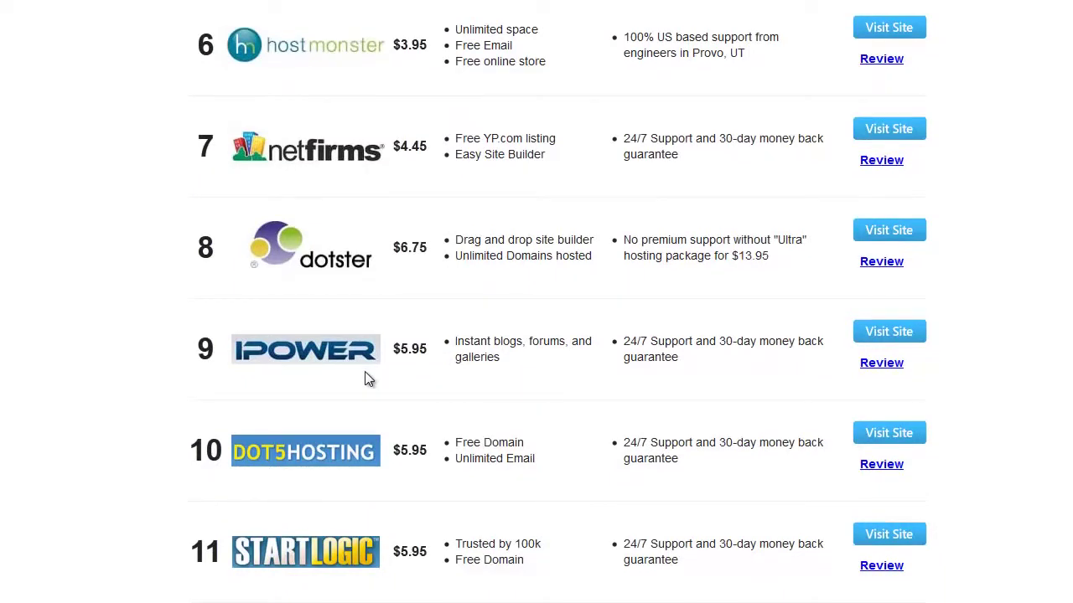
pyautogui.scroll(-1, 383, 397)
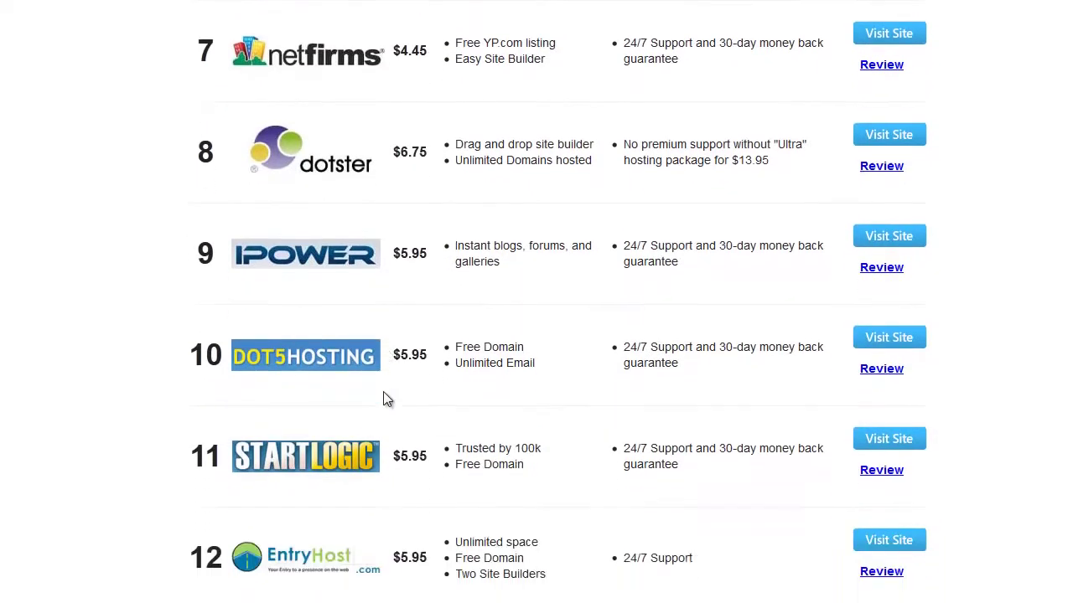
pyautogui.scroll(-1, 383, 391)
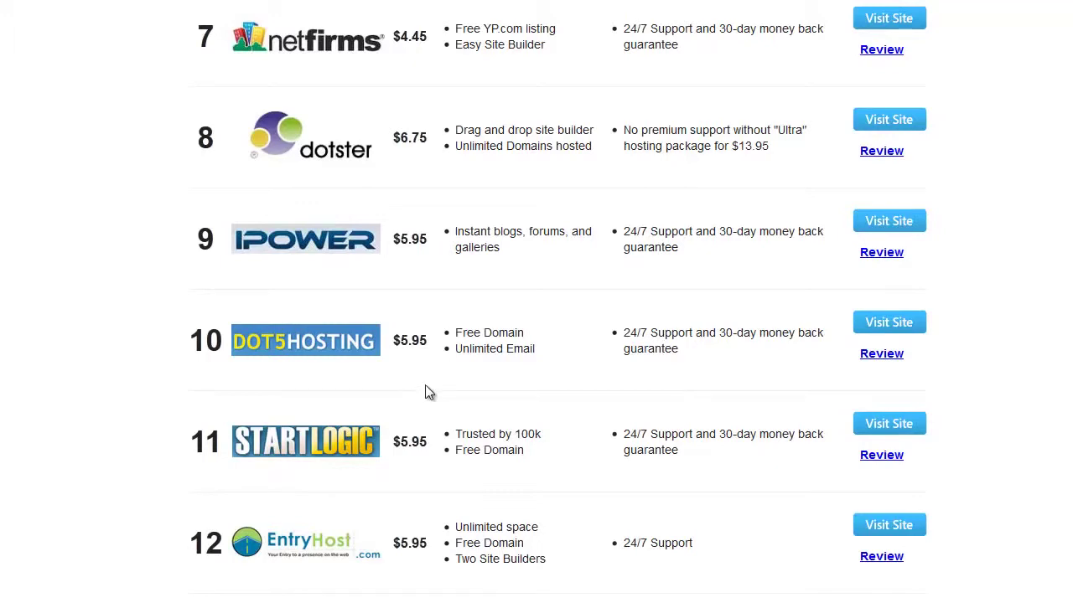
pyautogui.scroll(3, 426, 387)
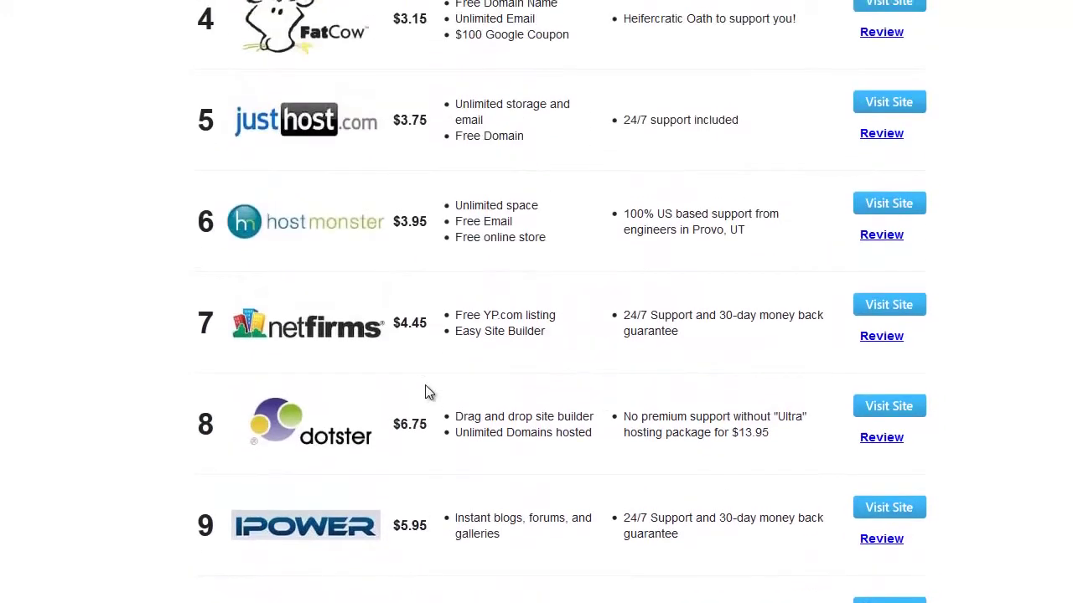
pyautogui.scroll(4, 426, 391)
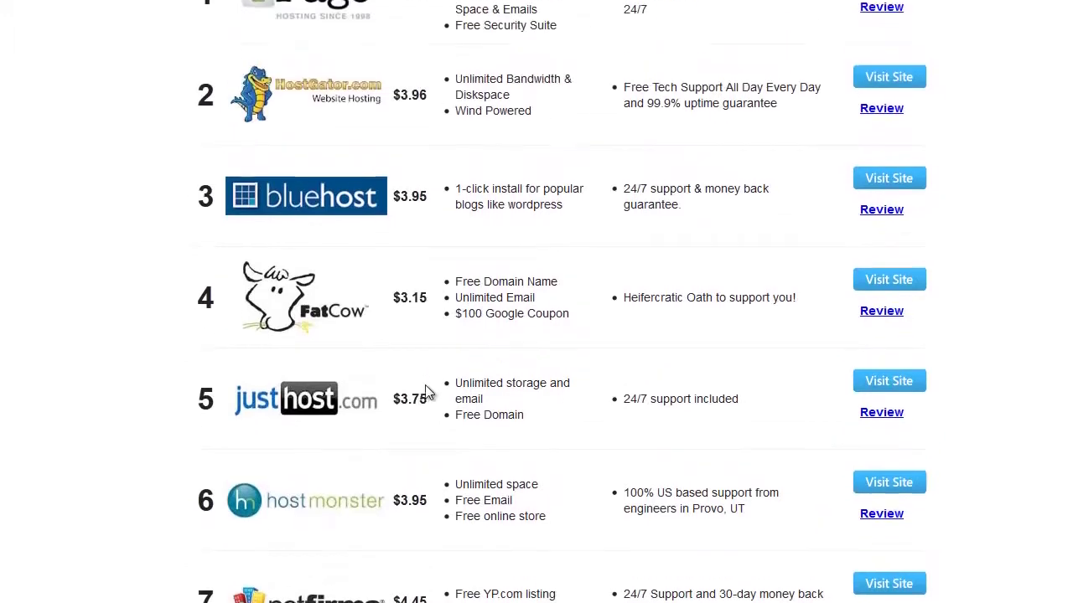
pyautogui.scroll(3, 425, 391)
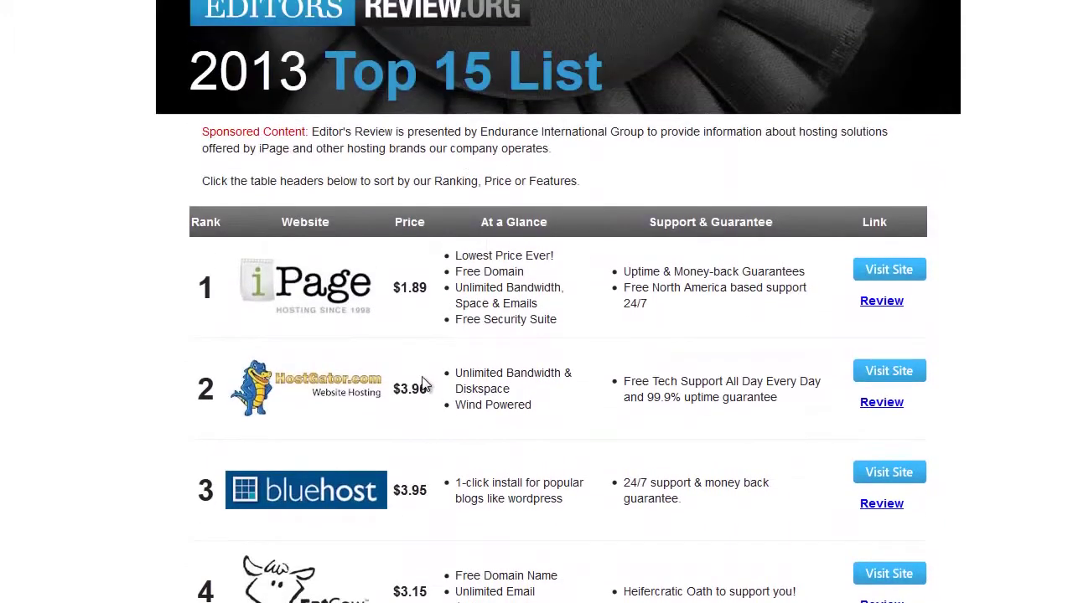
pyautogui.scroll(-2, 424, 383)
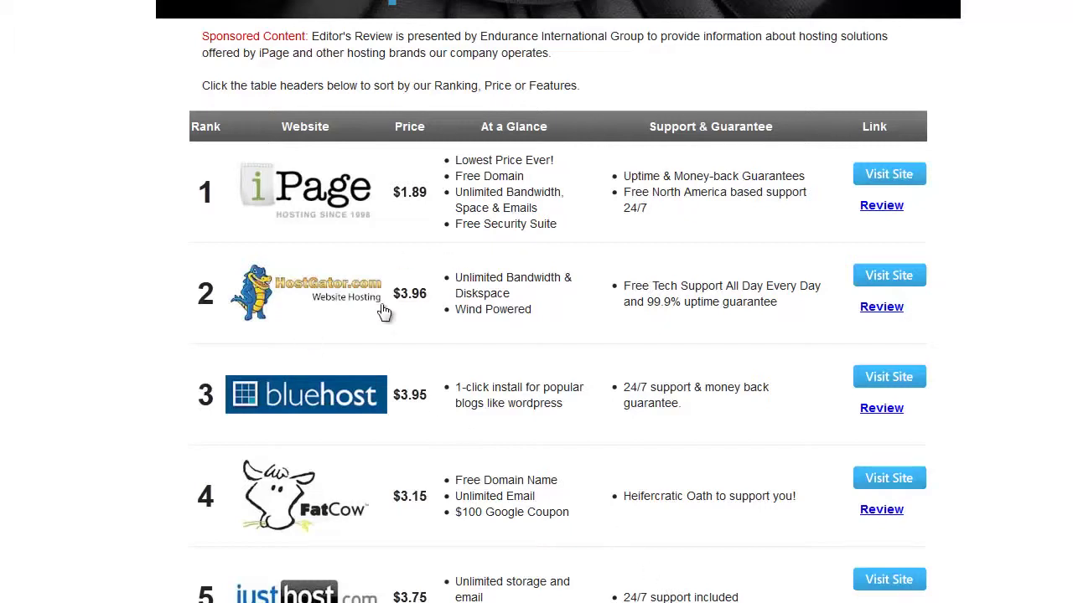
# Go from the comparison list to HostGator's site and open its reseller hosting plans.
pyautogui.click(876, 284)
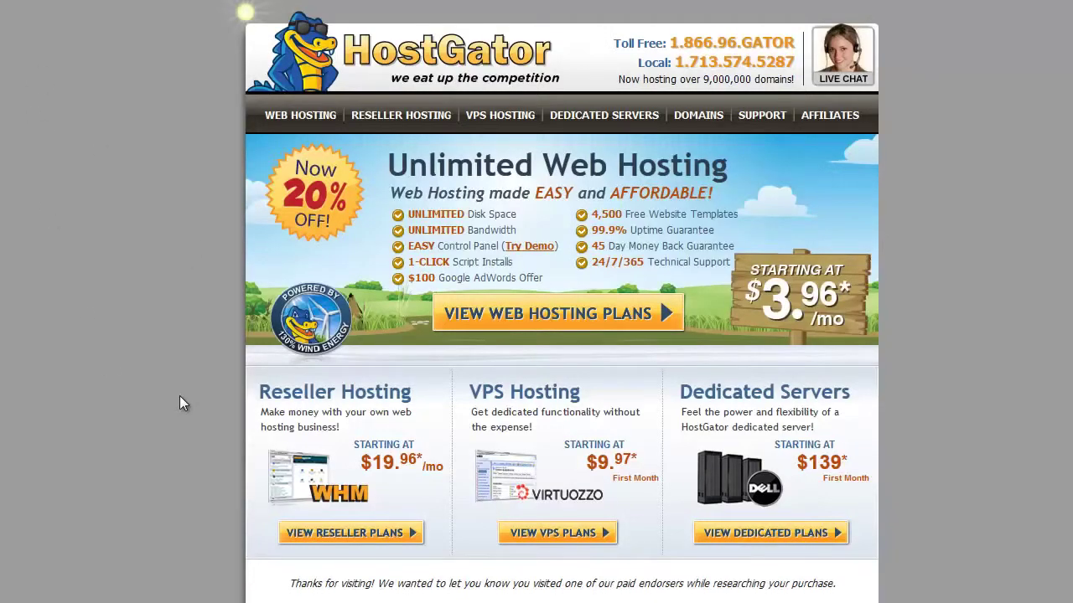
pyautogui.scroll(-3, 179, 396)
pyautogui.scroll(3, 179, 395)
pyautogui.scroll(-2, 173, 377)
pyautogui.click(342, 438)
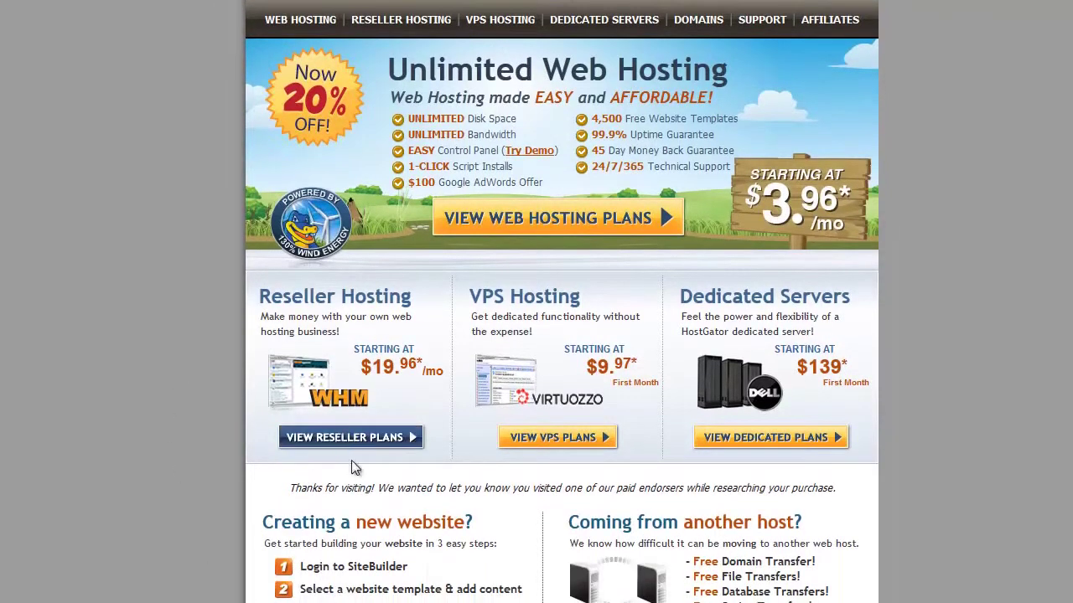
# Preview the Copper, Silver, Gold and Diamond reseller plans, then return to Aluminum.
pyautogui.scroll(-2, 252, 438)
pyautogui.scroll(-1, 252, 439)
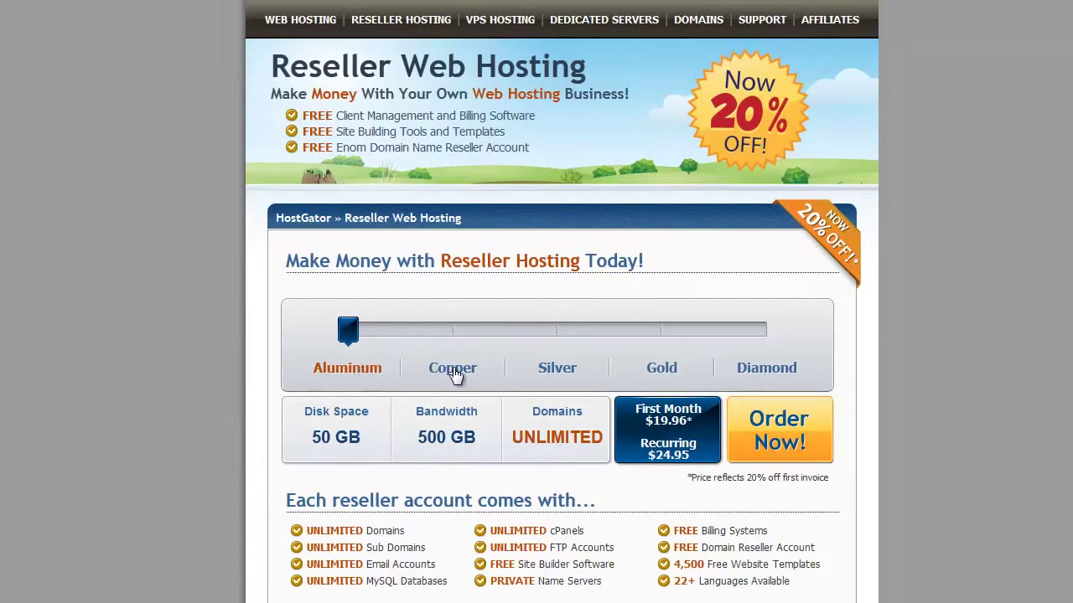
pyautogui.click(453, 368)
pyautogui.click(556, 369)
pyautogui.click(659, 373)
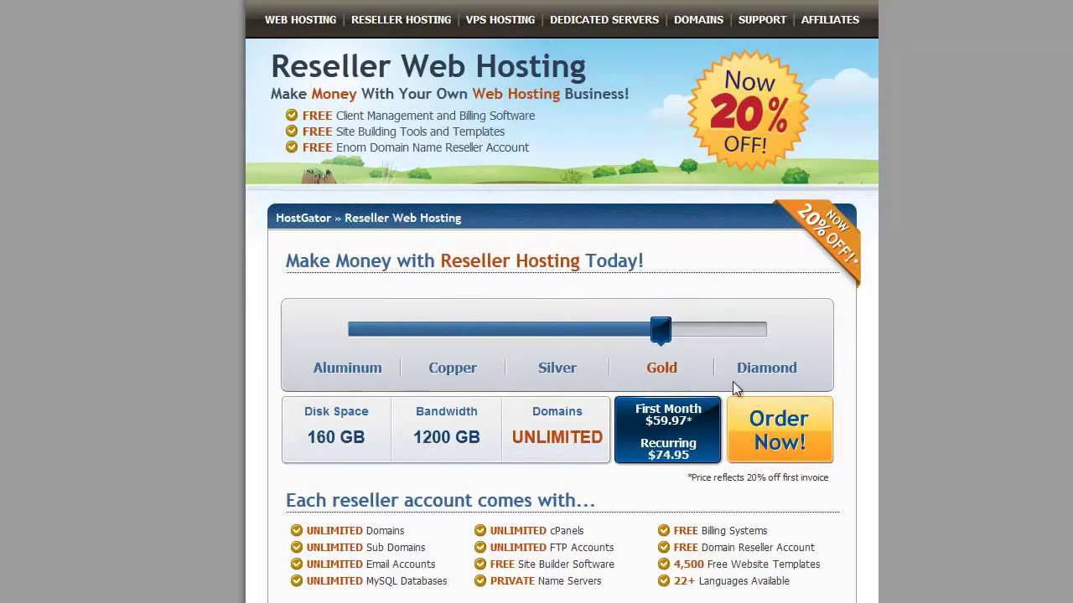
pyautogui.click(780, 368)
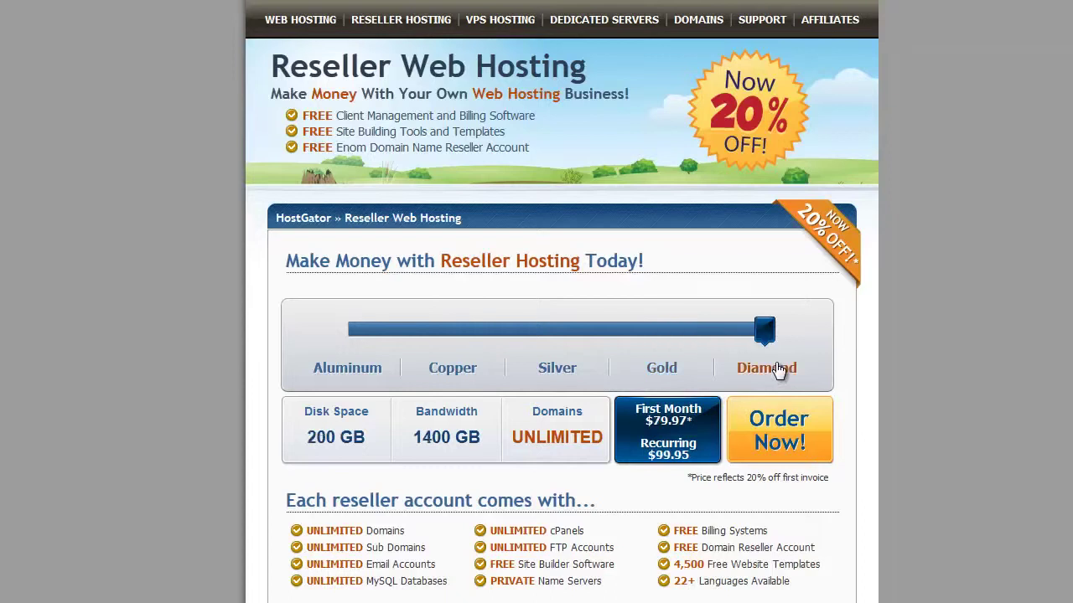
pyautogui.click(362, 379)
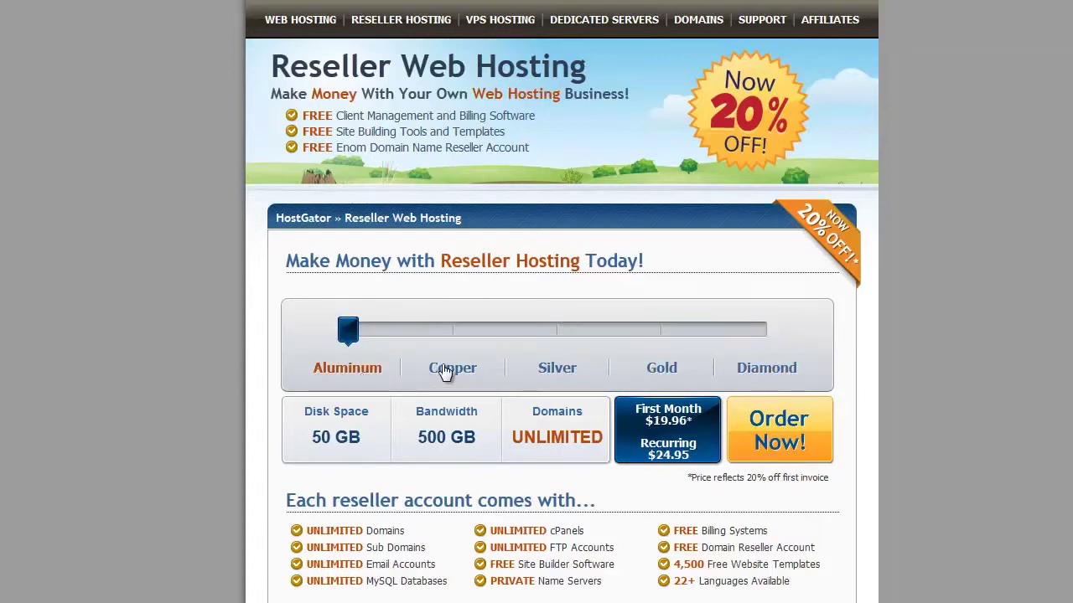
# Compare the plans again and settle on Aluminum: 50 GB disk, 500 GB bandwidth, $19.96.
pyautogui.click(445, 373)
pyautogui.click(543, 369)
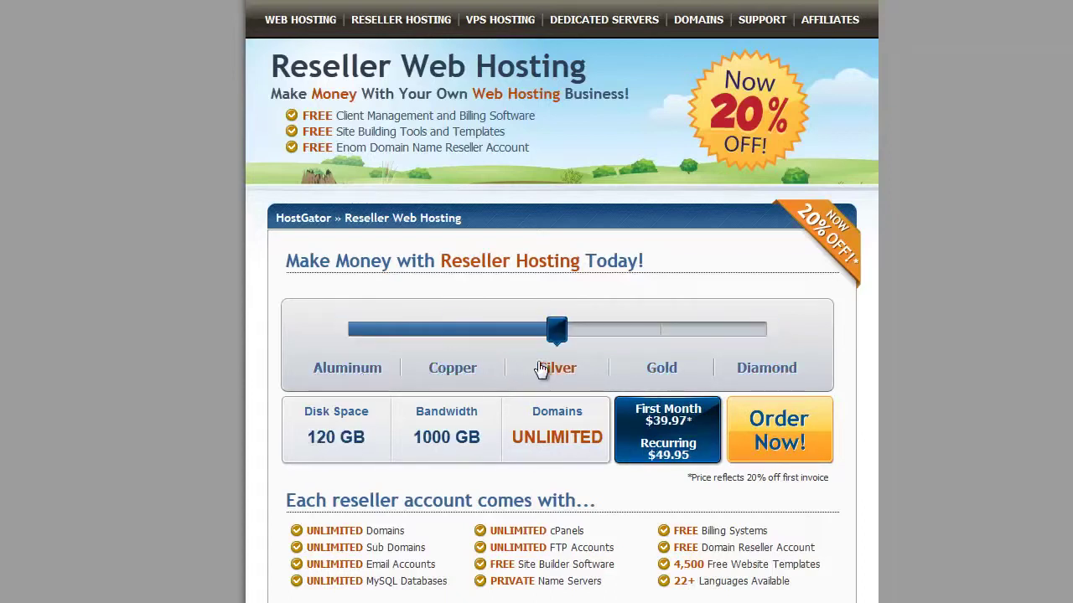
pyautogui.click(661, 367)
pyautogui.click(755, 373)
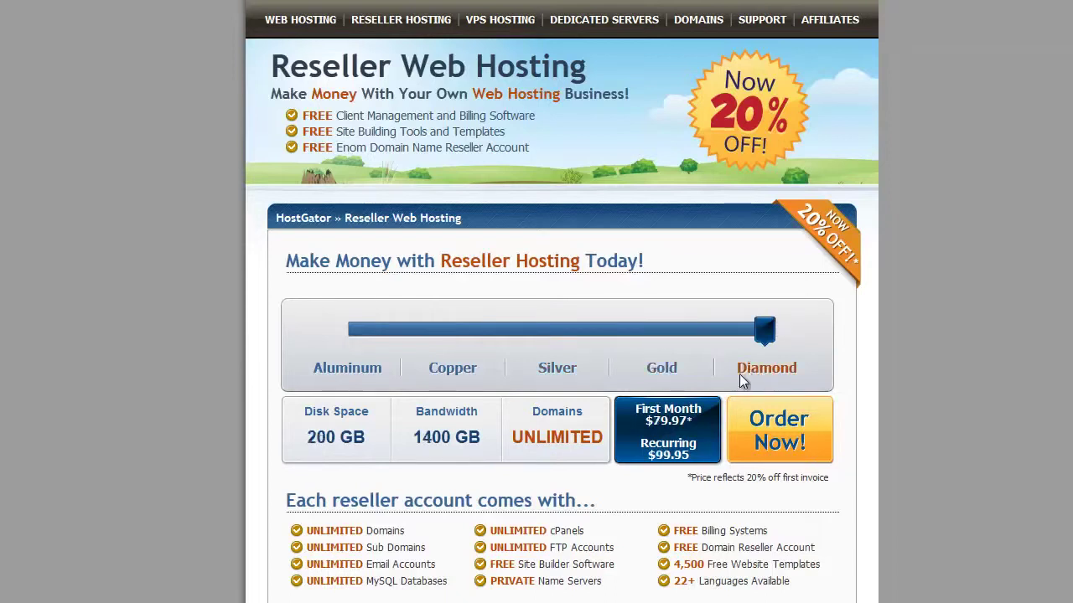
pyautogui.click(373, 379)
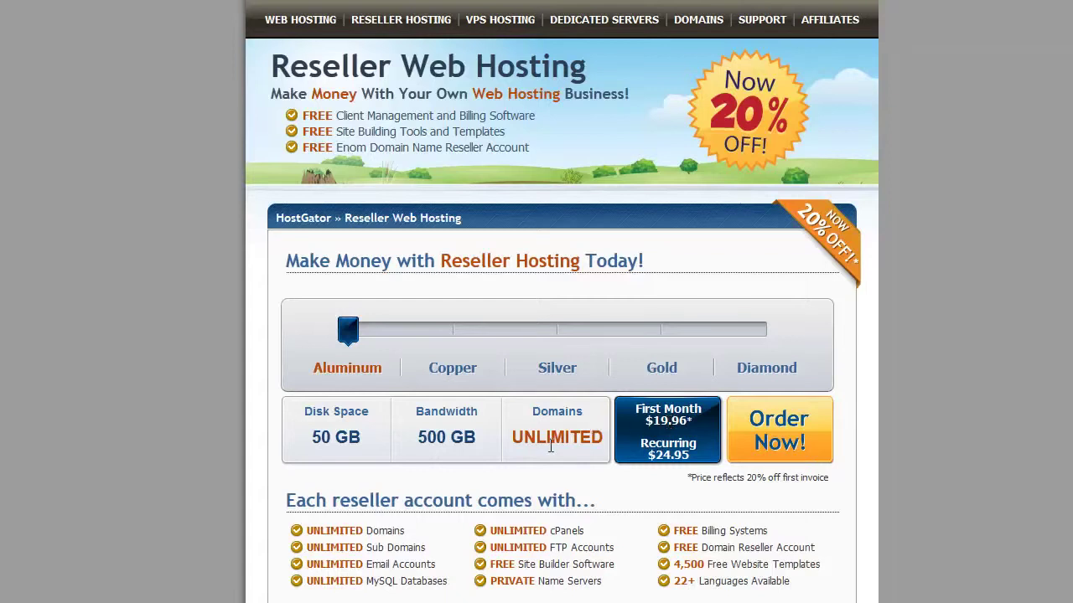
pyautogui.scroll(-1, 235, 471)
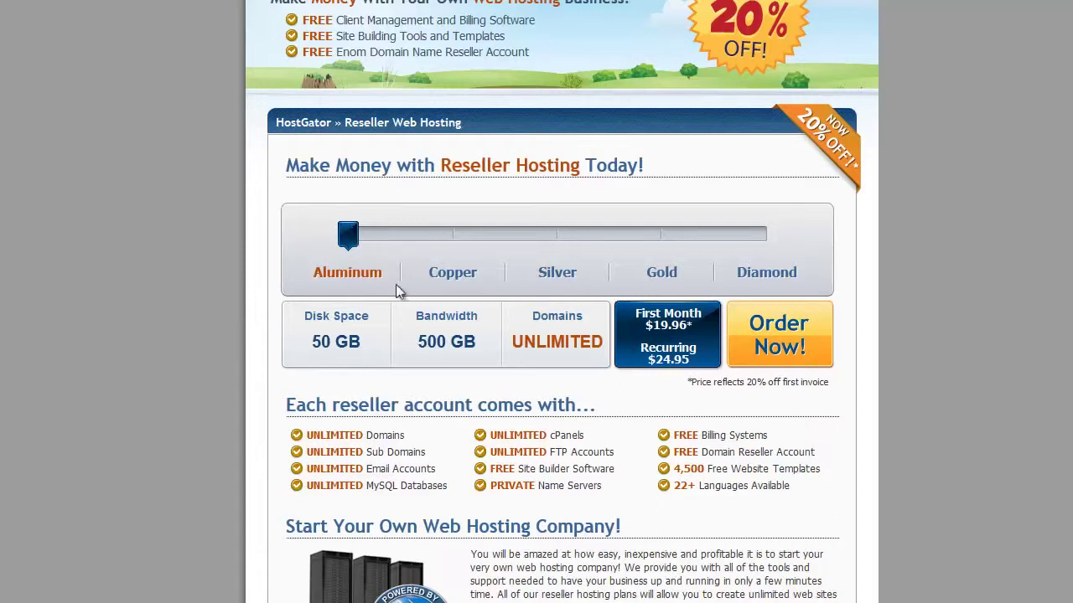
# Order the Aluminum plan, try 'I already own this domain', then return to 'Register a new domain'.
pyautogui.click(792, 347)
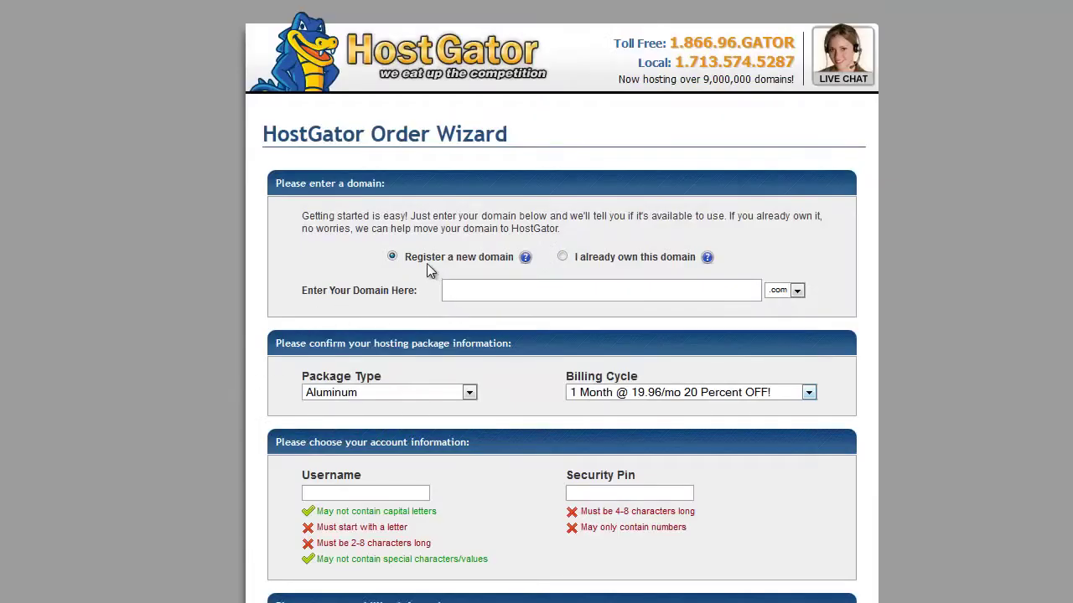
pyautogui.click(476, 281)
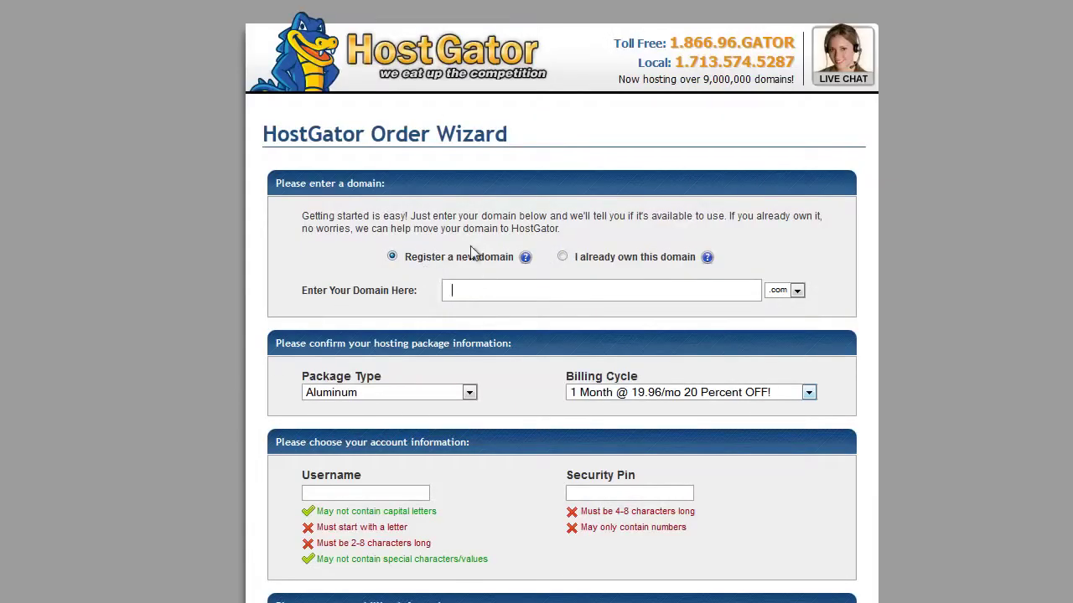
pyautogui.click(563, 260)
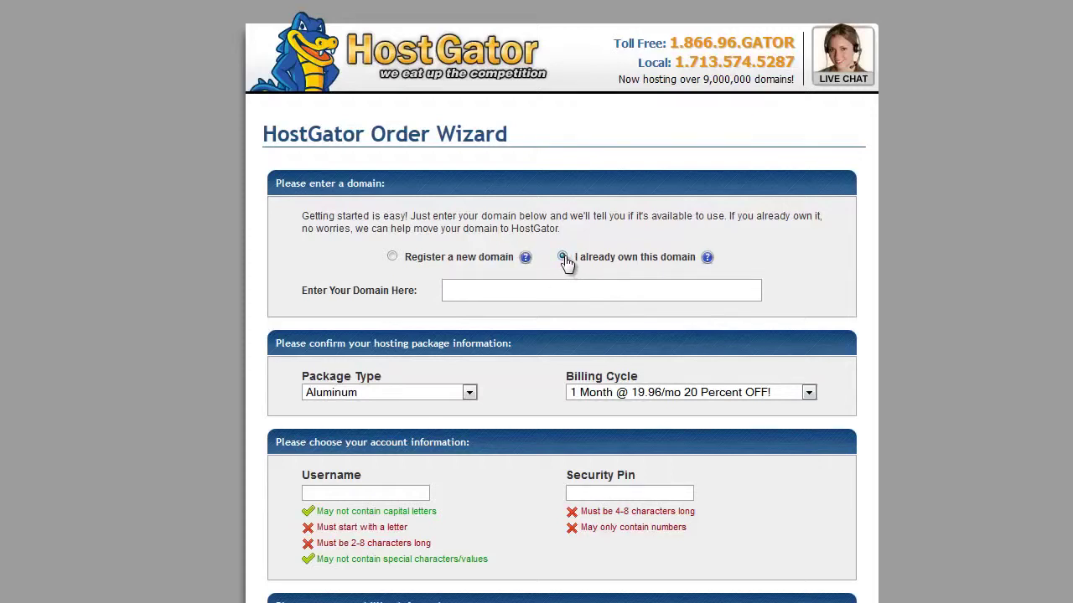
pyautogui.click(502, 286)
pyautogui.click(392, 257)
pyautogui.click(457, 291)
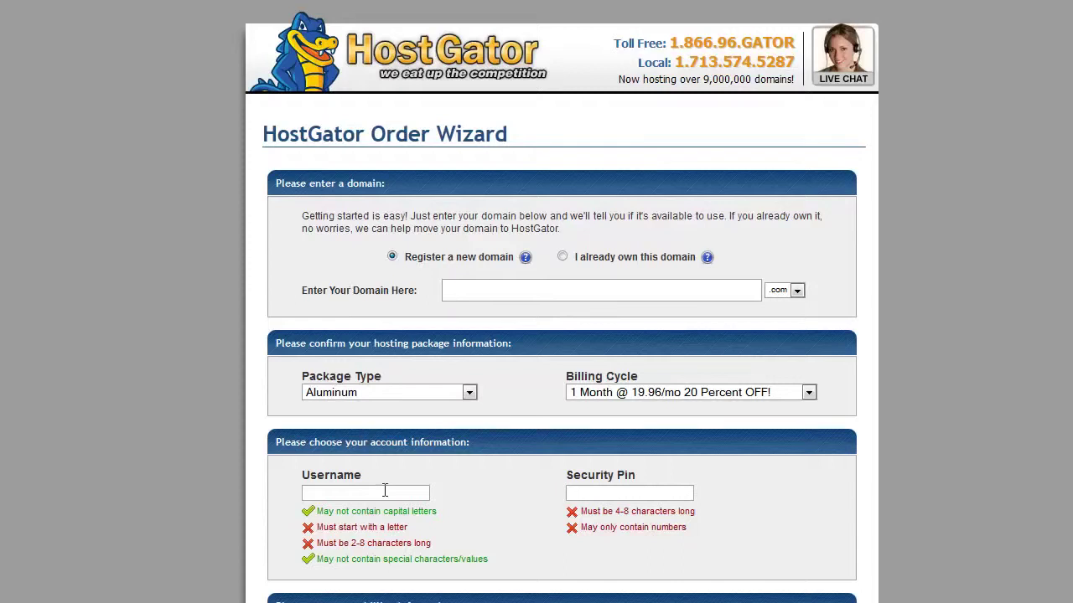
pyautogui.click(471, 392)
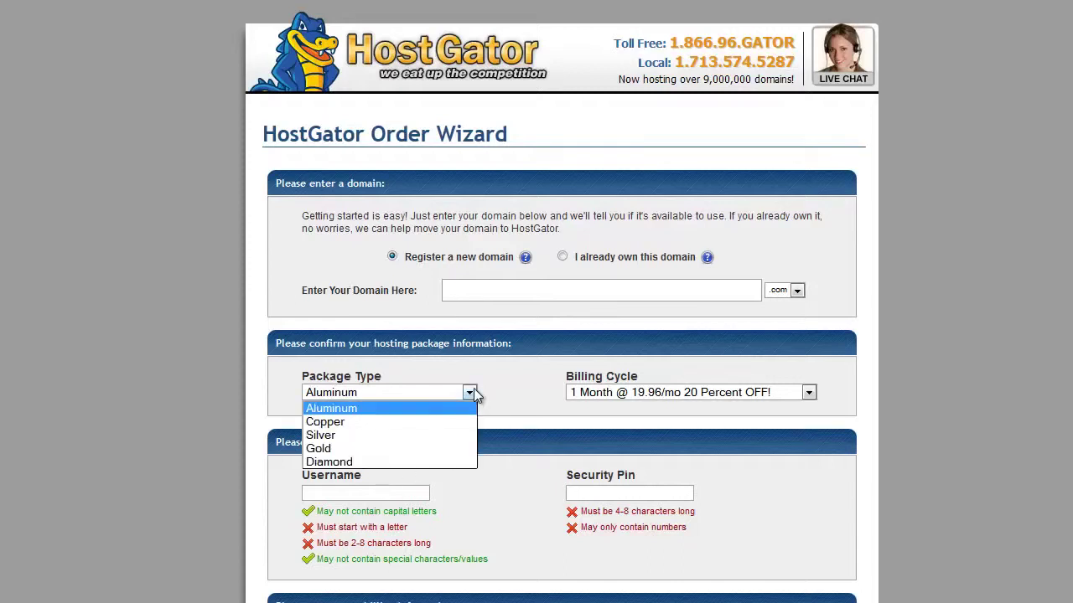
pyautogui.click(427, 406)
pyautogui.click(804, 392)
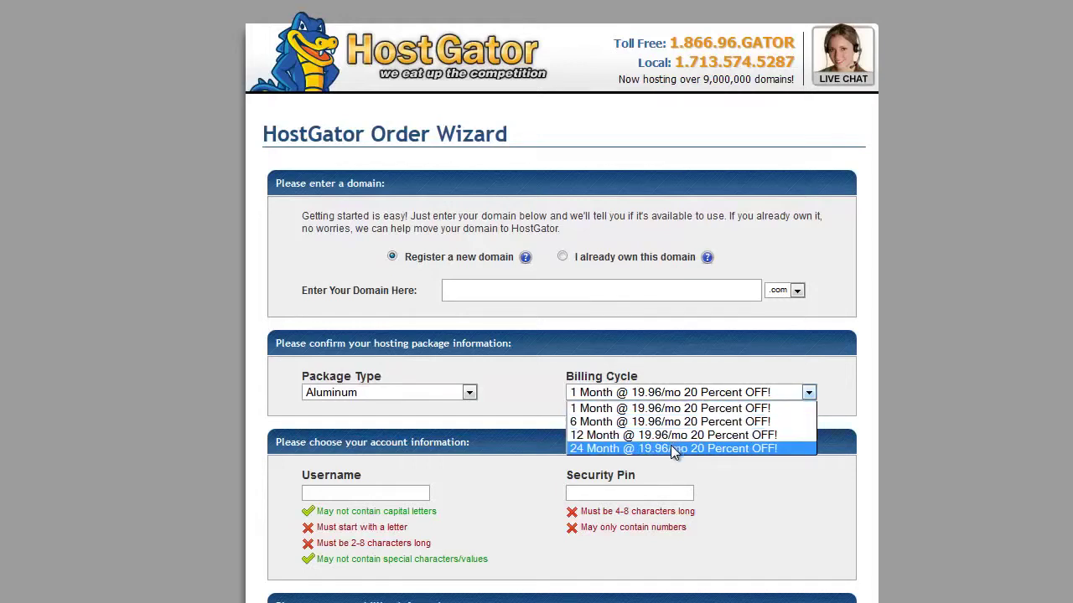
pyautogui.click(808, 393)
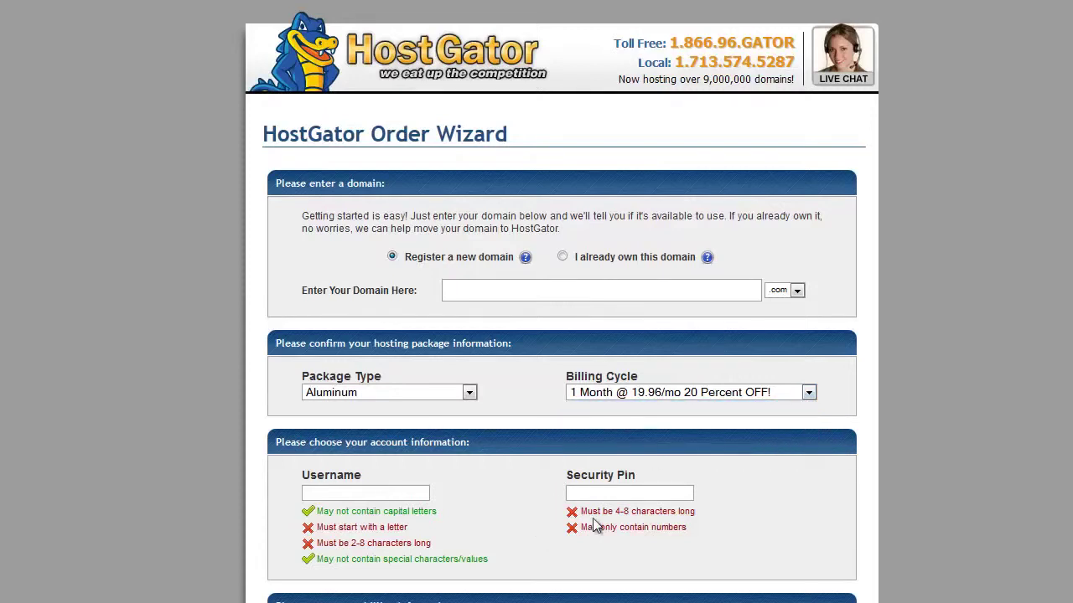
pyautogui.scroll(-5, 604, 489)
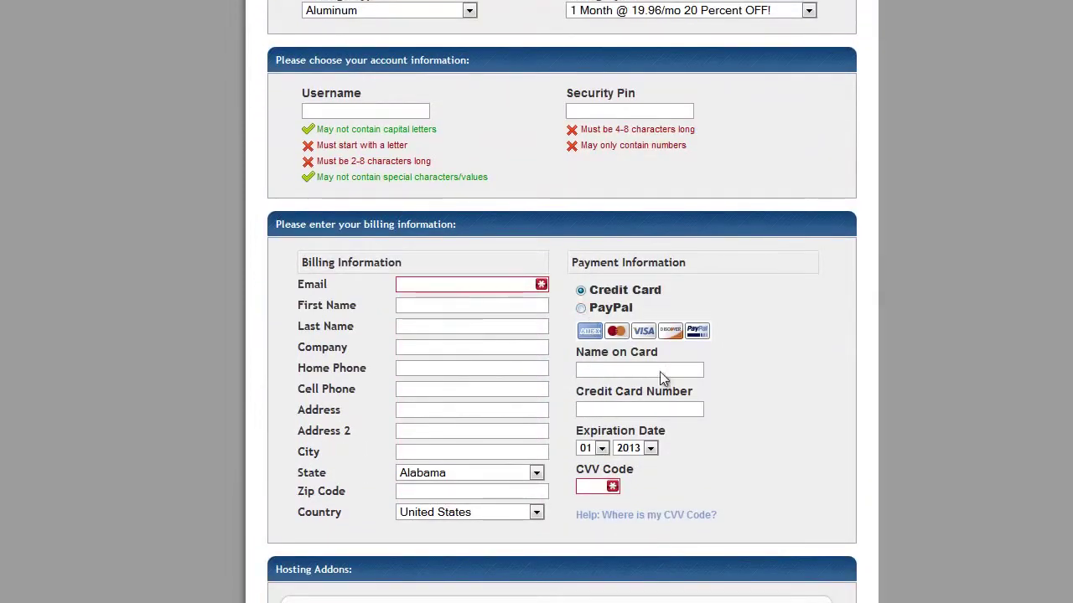
pyautogui.scroll(-4, 276, 402)
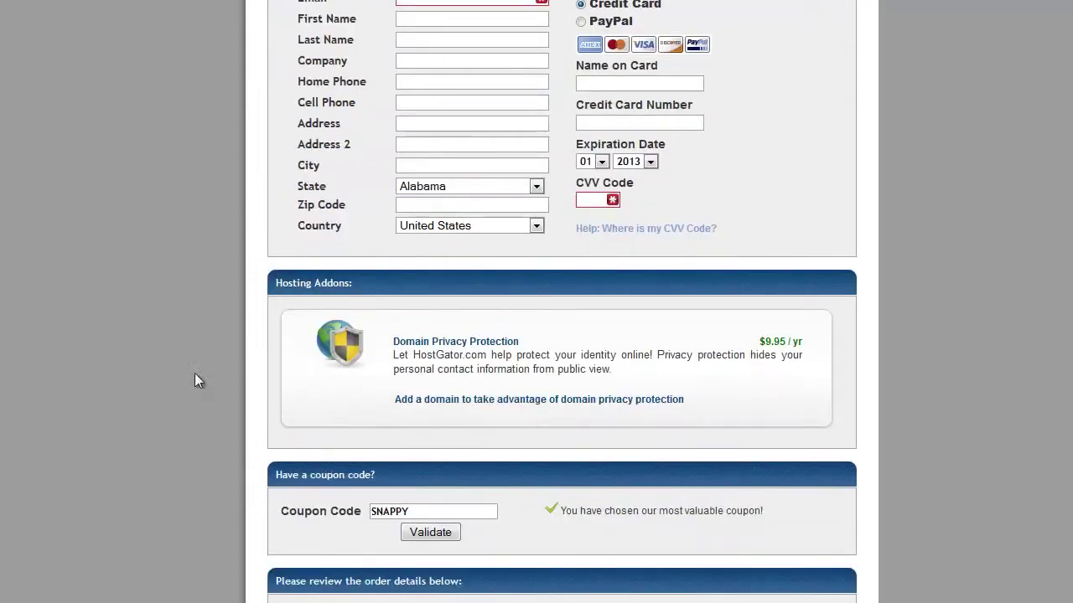
pyautogui.scroll(-1, 374, 429)
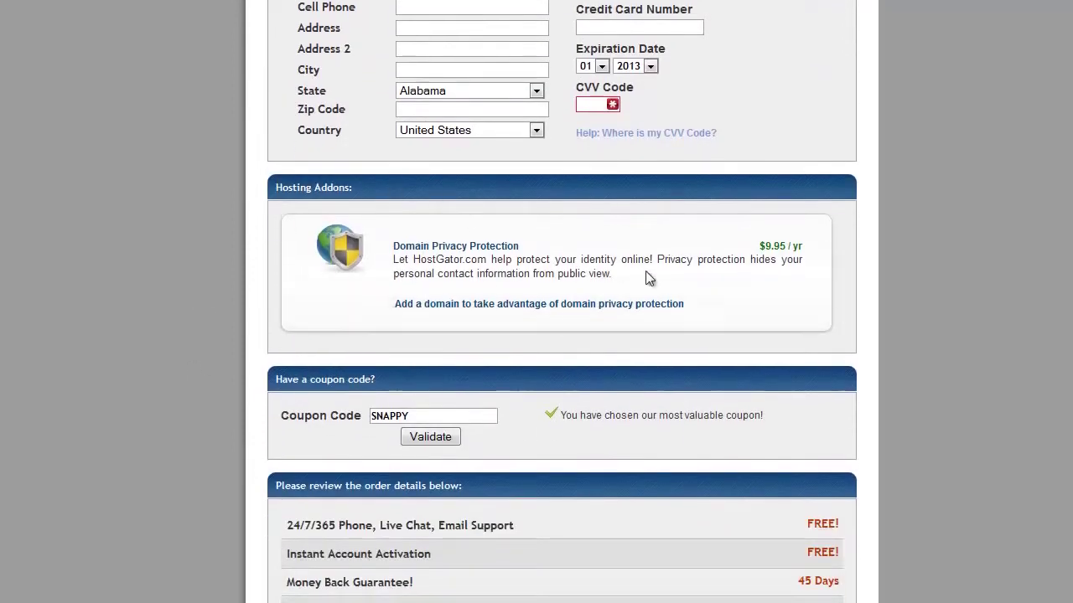
pyautogui.scroll(-1, 243, 379)
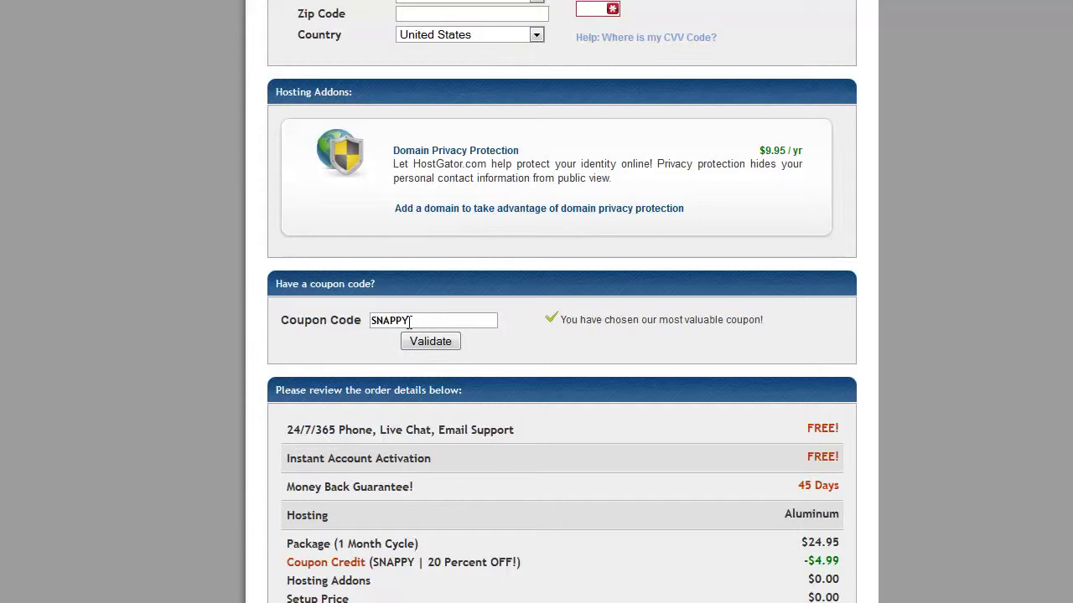
pyautogui.moveTo(416, 321); pyautogui.dragTo(357, 319)
pyautogui.click(569, 554)
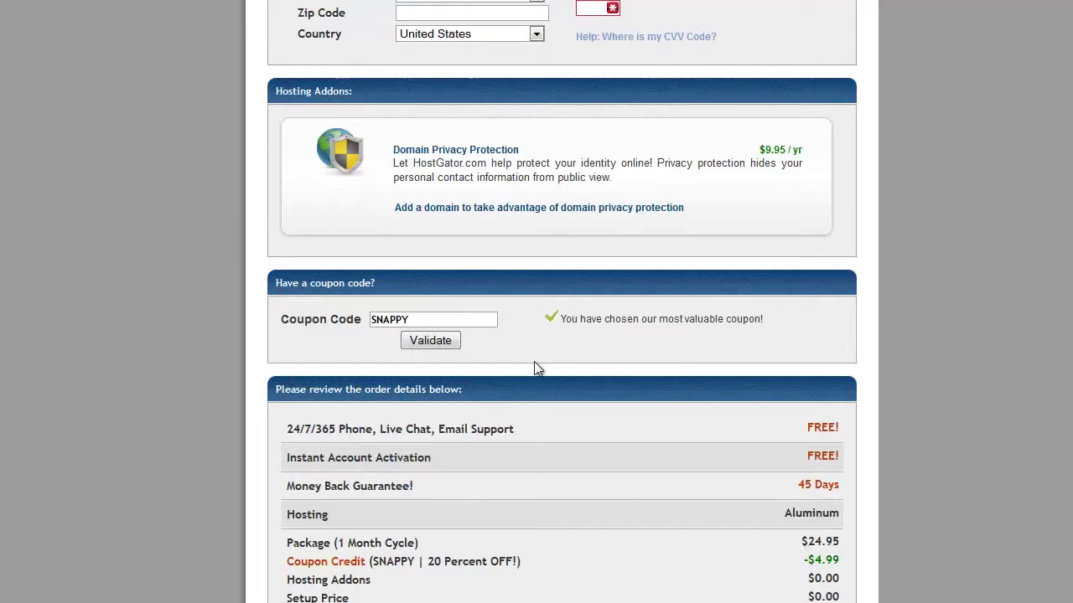
pyautogui.moveTo(441, 319); pyautogui.dragTo(383, 319)
pyautogui.click(510, 352)
# Check the $19.96 Total Due, then bring the Notepad welcome e-mail into view.
pyautogui.scroll(-2, 12, 600)
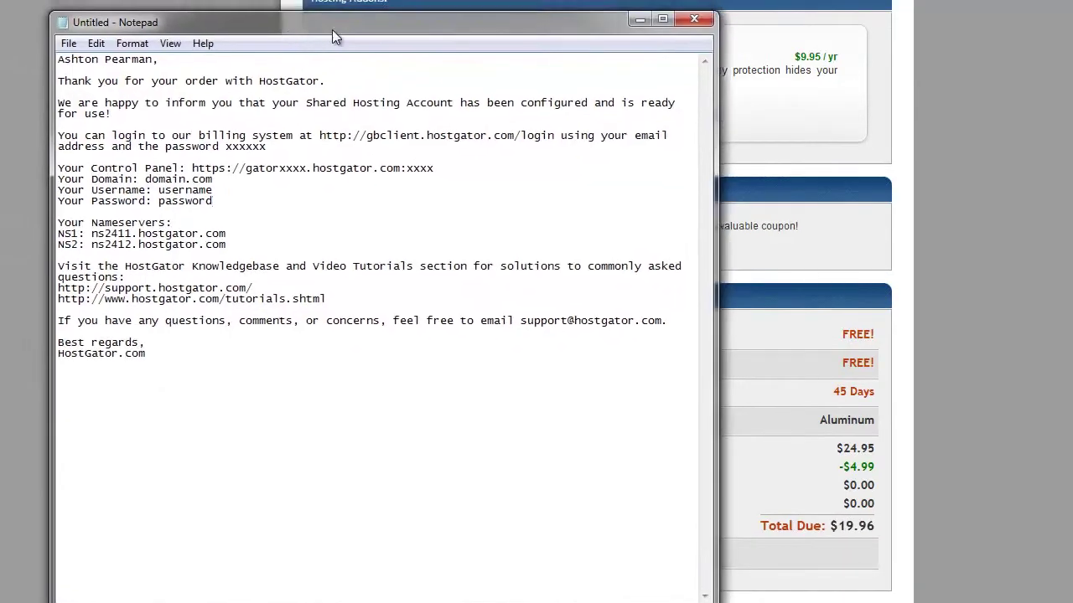
pyautogui.moveTo(332, 29); pyautogui.dragTo(499, 15)
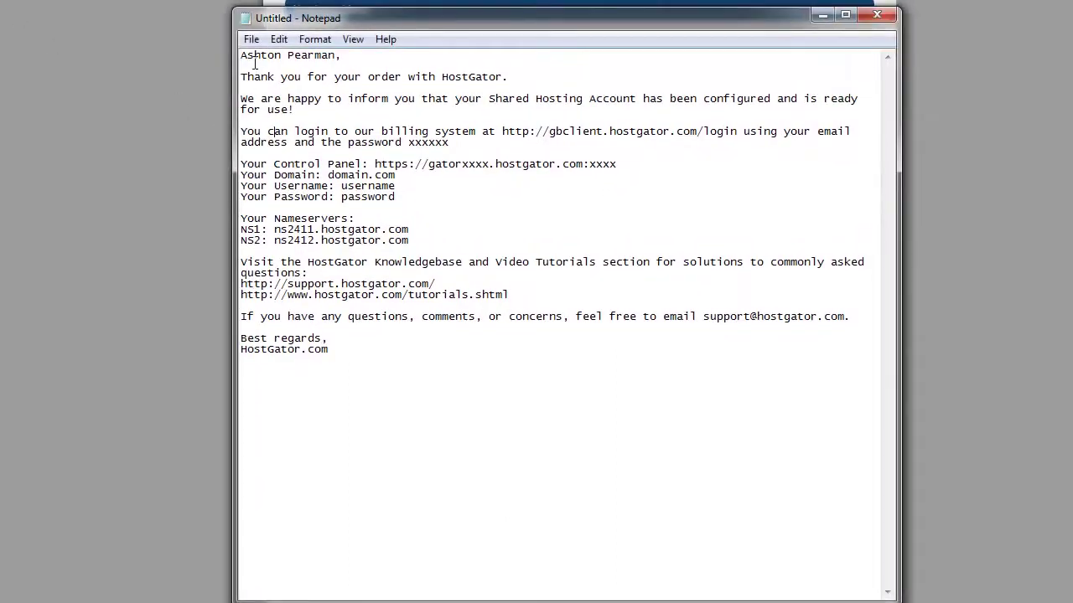
# Highlight the thank-you wording, billing login URL, billing password and Control Panel URL port placeholder.
pyautogui.moveTo(276, 78); pyautogui.dragTo(441, 77)
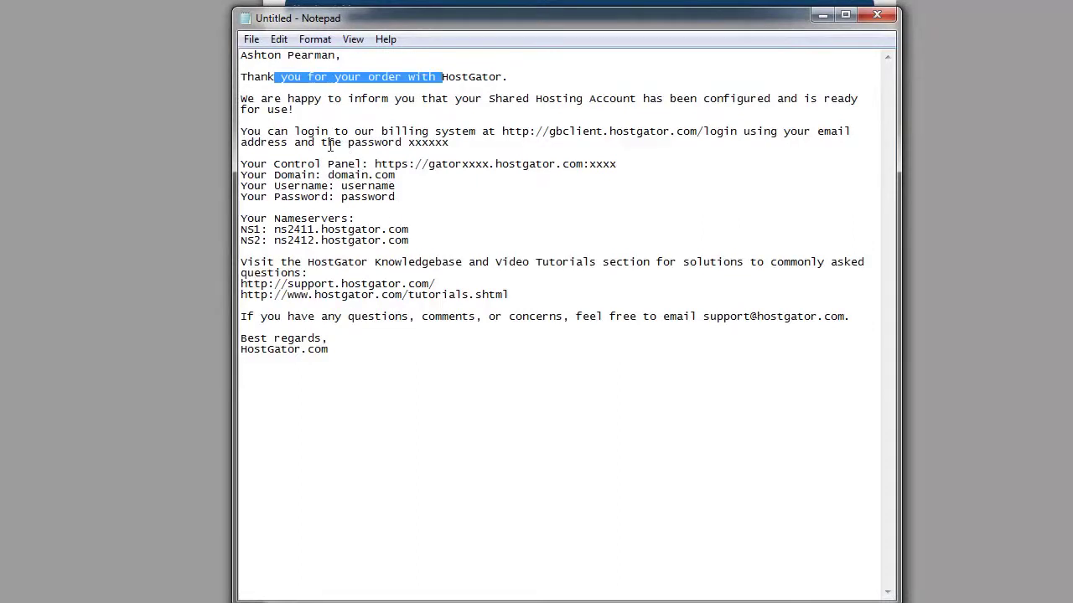
pyautogui.moveTo(502, 132); pyautogui.dragTo(735, 132)
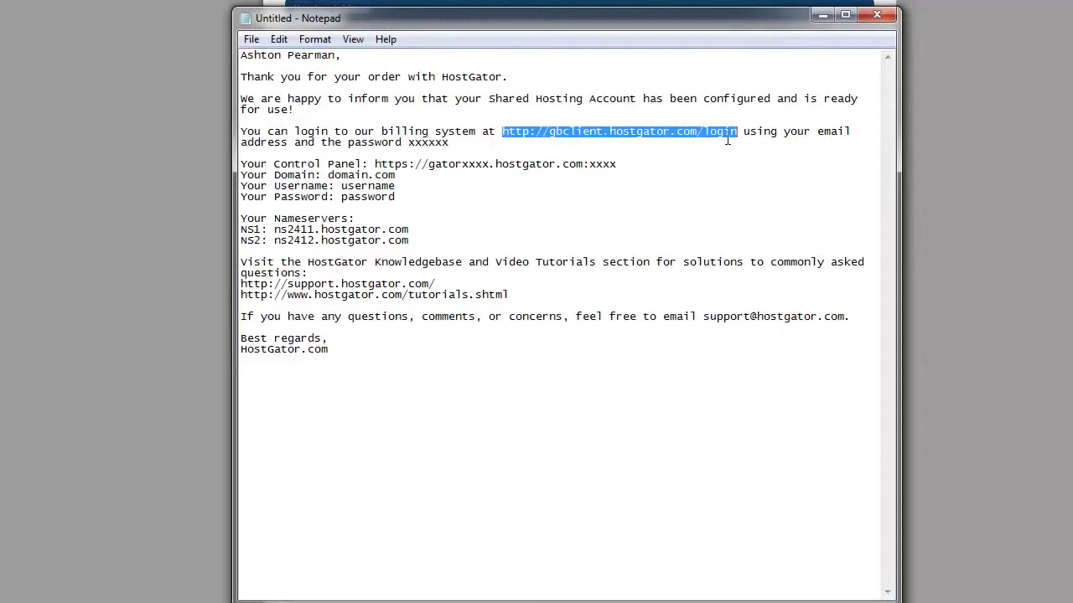
pyautogui.moveTo(810, 132); pyautogui.dragTo(852, 132)
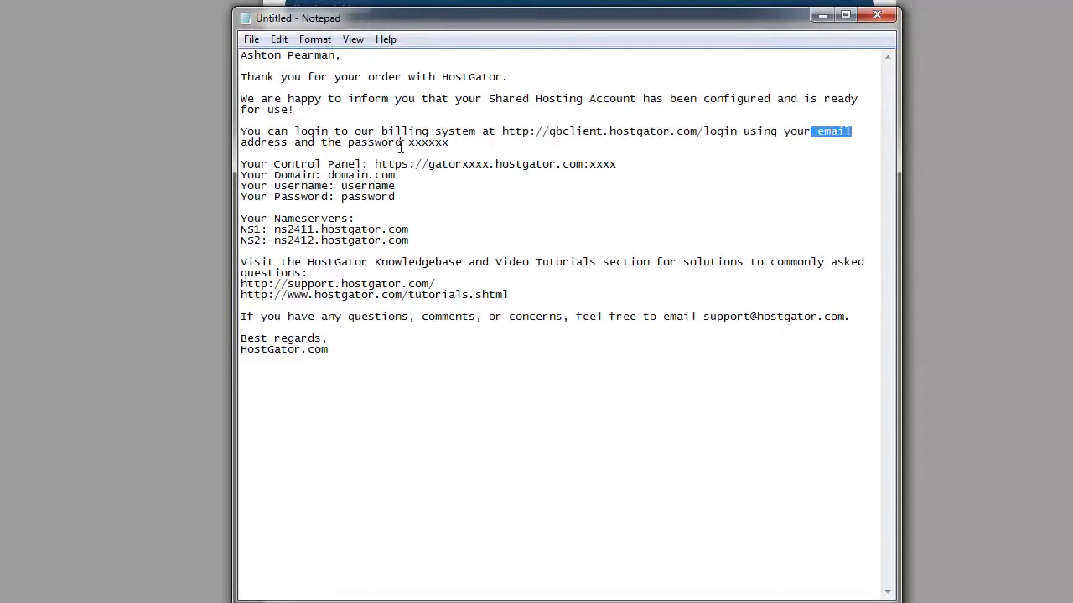
pyautogui.moveTo(407, 143); pyautogui.dragTo(447, 144)
pyautogui.click(467, 145)
pyautogui.moveTo(375, 164); pyautogui.dragTo(481, 164)
pyautogui.click(490, 164)
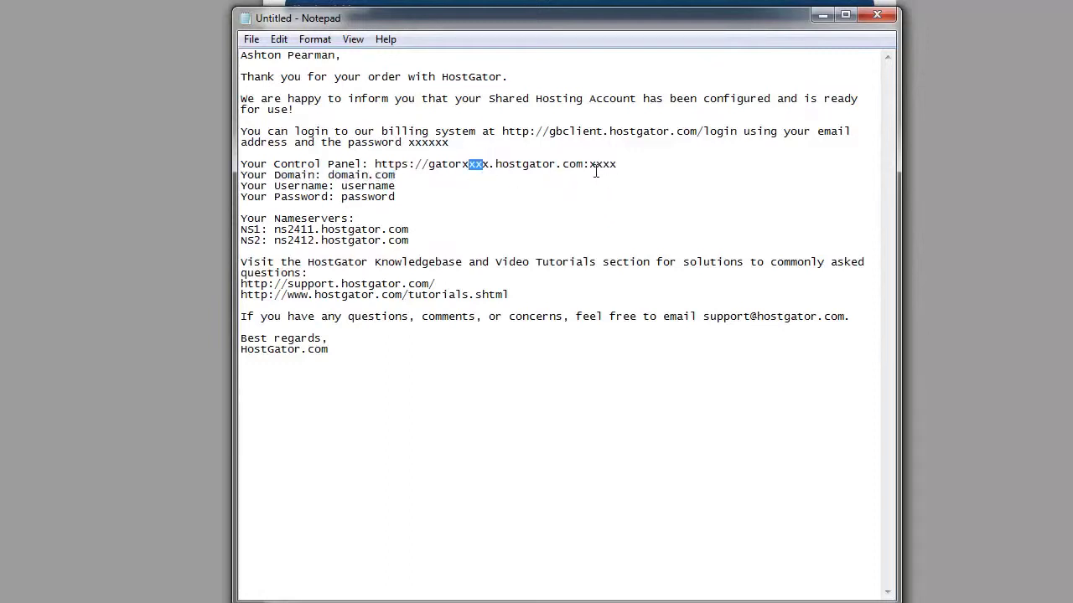
pyautogui.moveTo(595, 164); pyautogui.dragTo(618, 164)
# Highlight the placeholder domain and the two nameserver addresses in the welcome email.
pyautogui.moveTo(328, 174); pyautogui.dragTo(395, 197)
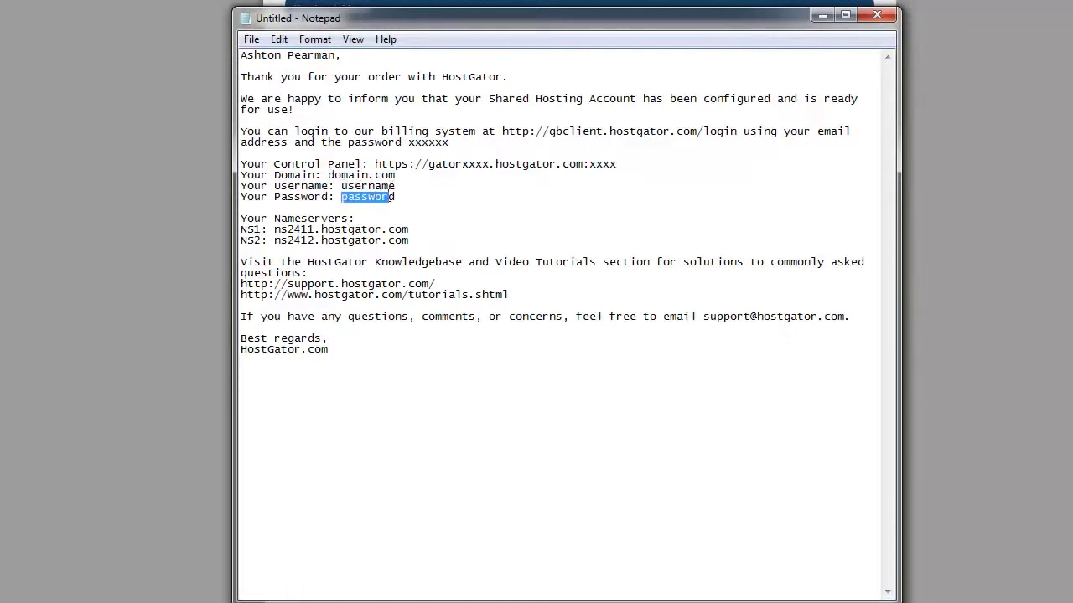
pyautogui.click(392, 197)
pyautogui.moveTo(410, 242); pyautogui.dragTo(355, 242)
pyautogui.click(271, 222)
pyautogui.click(274, 241)
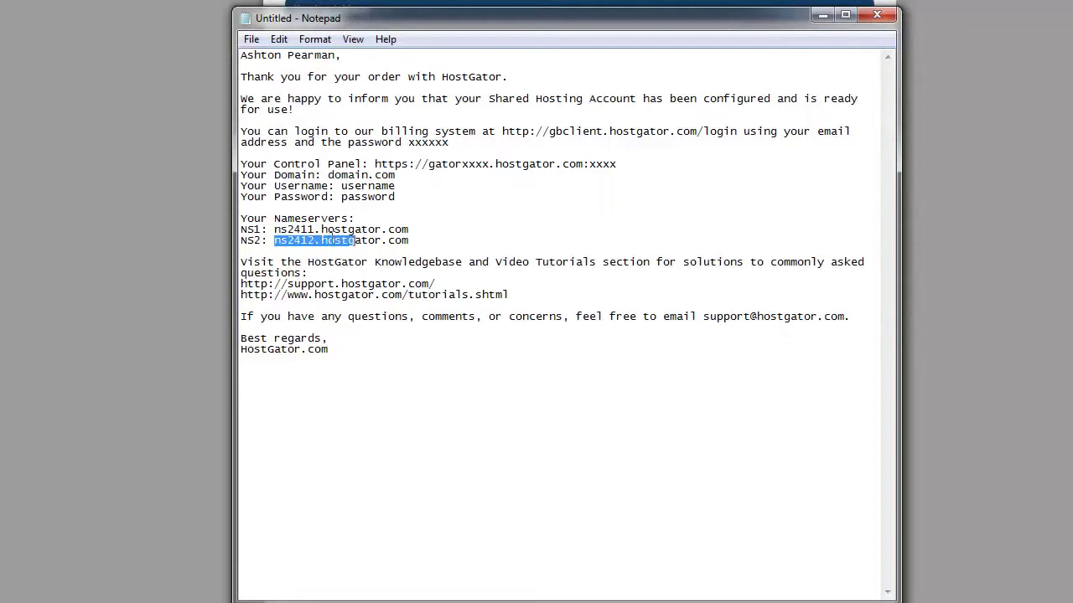
pyautogui.click(274, 229)
pyautogui.moveTo(274, 230); pyautogui.dragTo(350, 242)
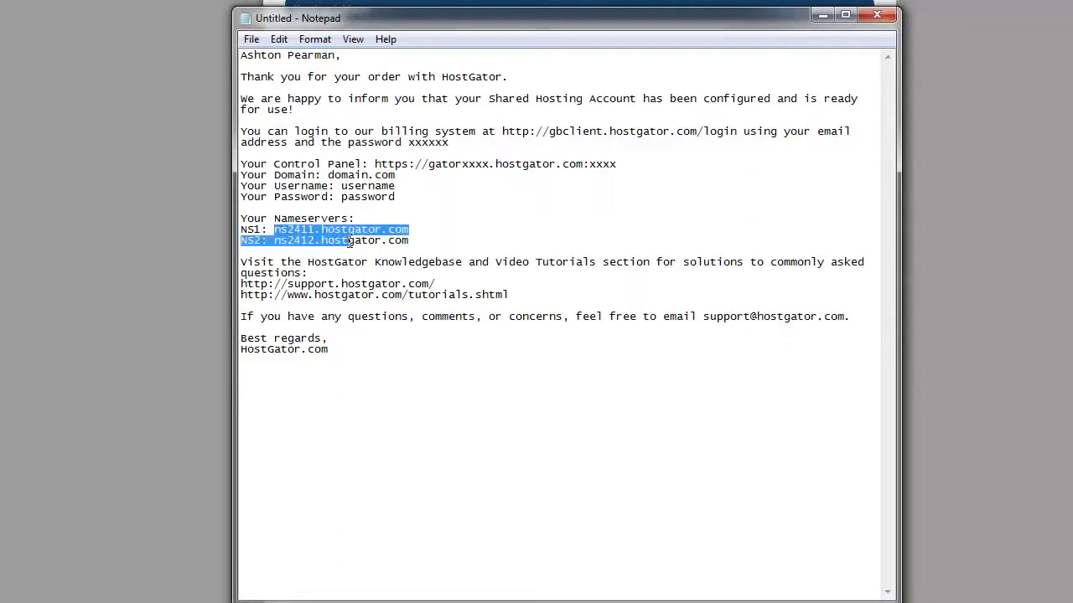
pyautogui.click(300, 241)
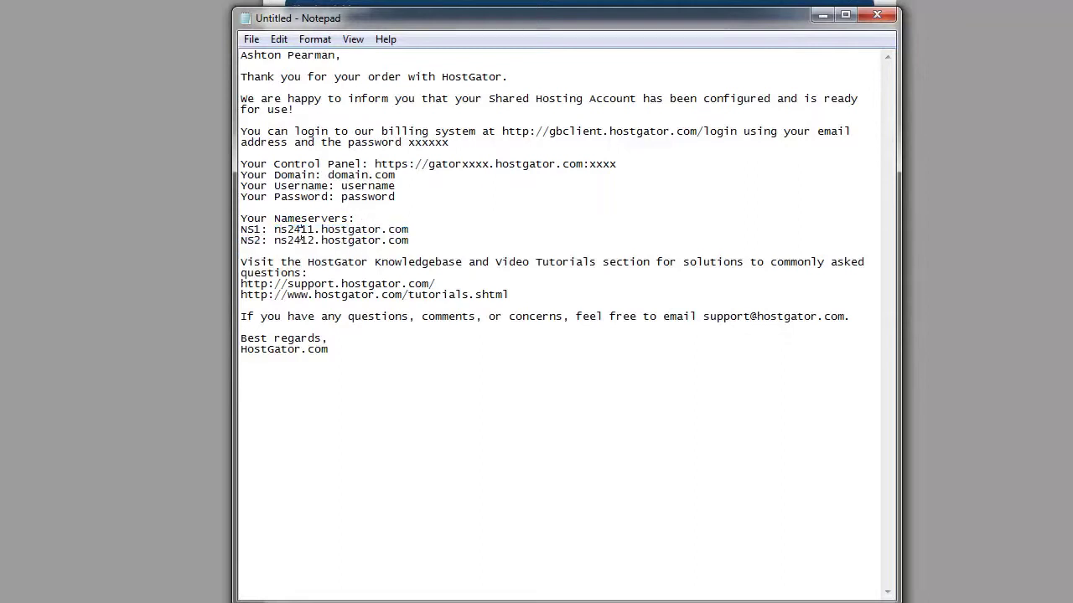
# Highlight the Control Panel URL, the username, the password and the server name in the address.
pyautogui.click(375, 163)
pyautogui.moveTo(375, 163); pyautogui.dragTo(557, 166)
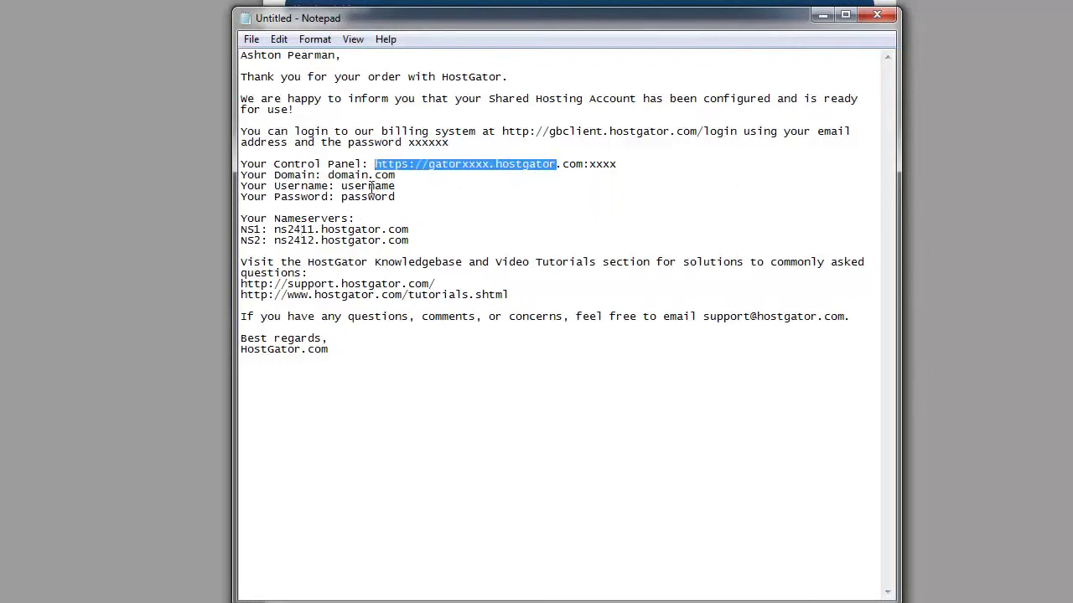
pyautogui.moveTo(341, 186); pyautogui.dragTo(393, 193)
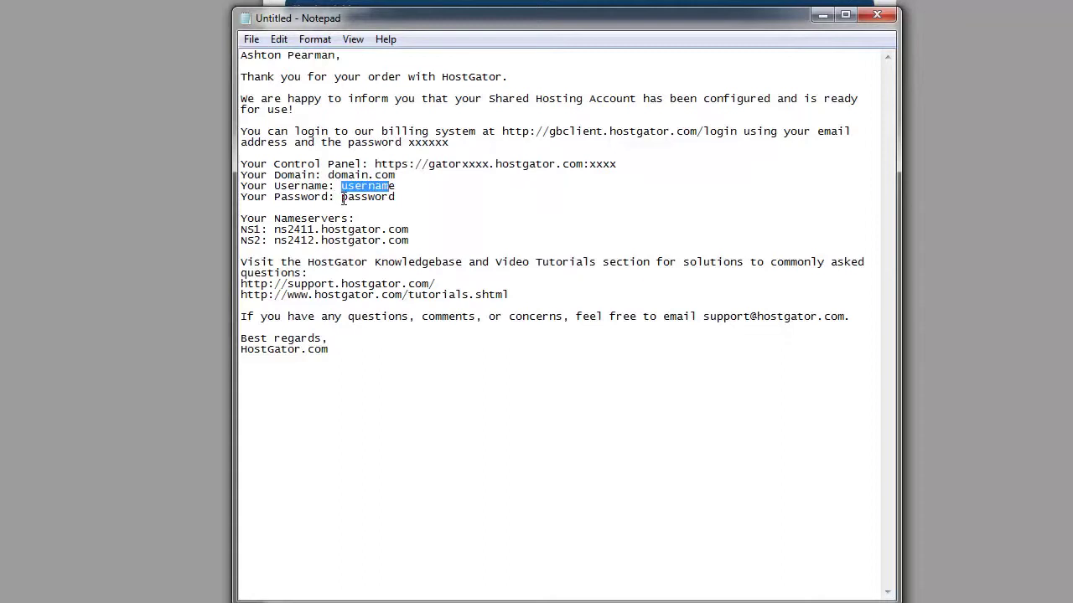
pyautogui.moveTo(341, 197); pyautogui.dragTo(392, 198)
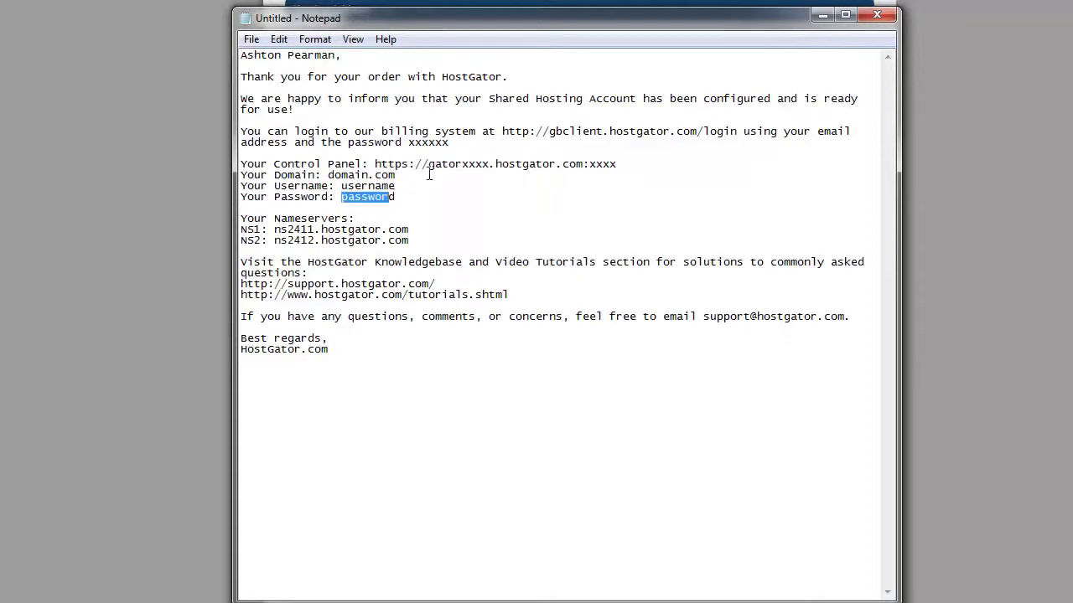
pyautogui.moveTo(432, 164); pyautogui.dragTo(508, 164)
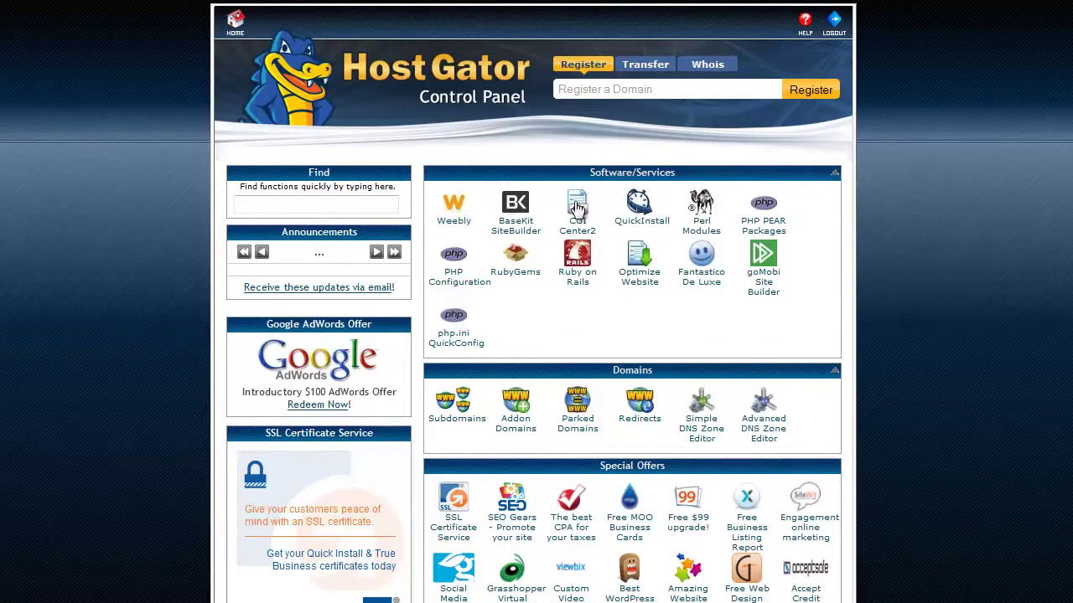
# Move the Software/Services box below Domains and back, then launch QuickInstall.
pyautogui.moveTo(582, 173); pyautogui.dragTo(644, 350)
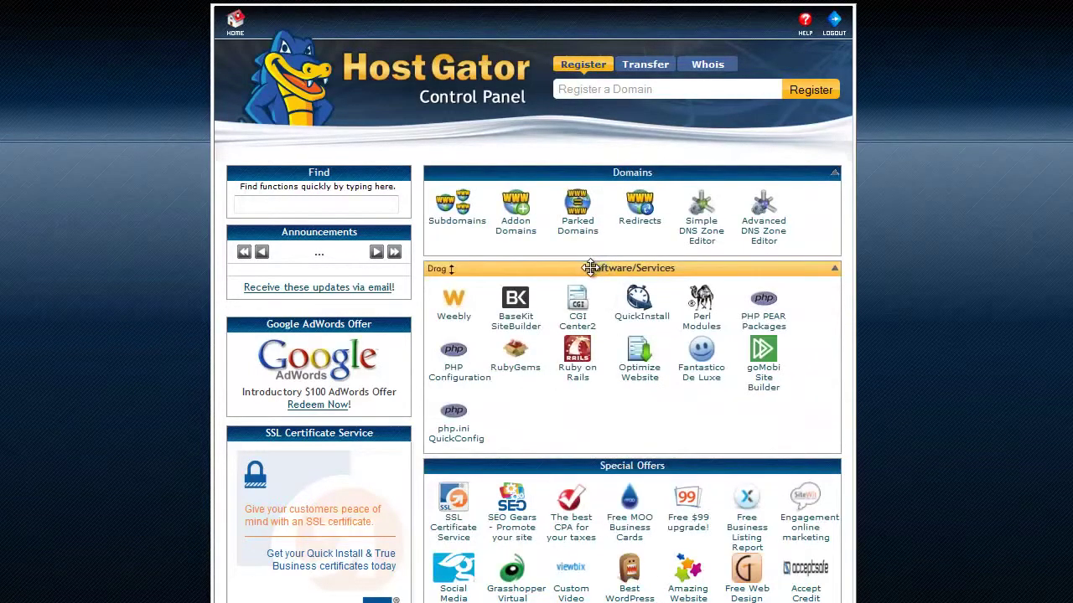
pyautogui.moveTo(593, 265); pyautogui.dragTo(617, 180)
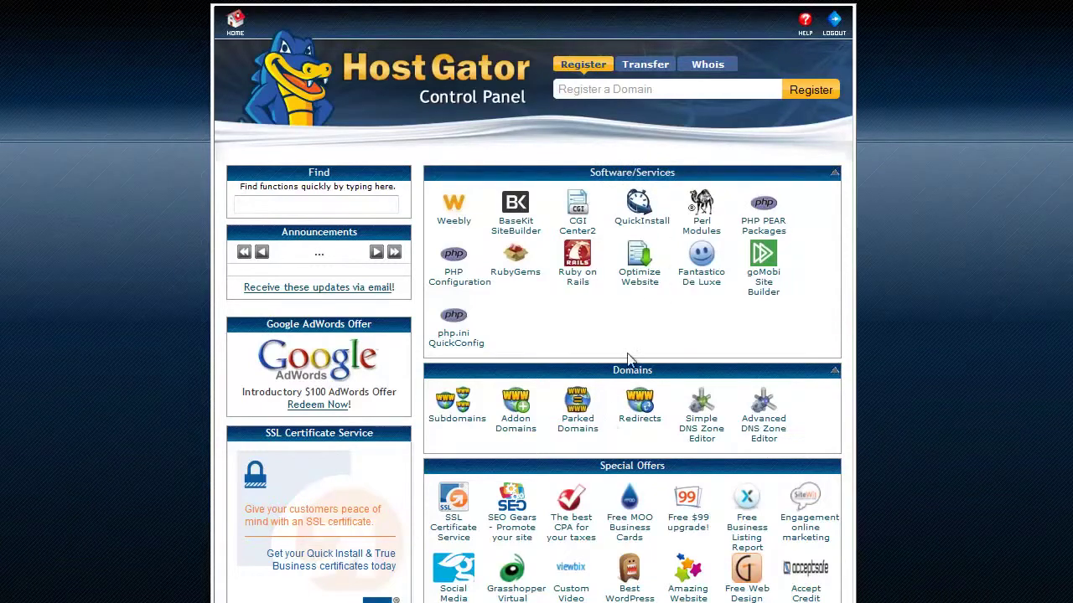
pyautogui.click(642, 220)
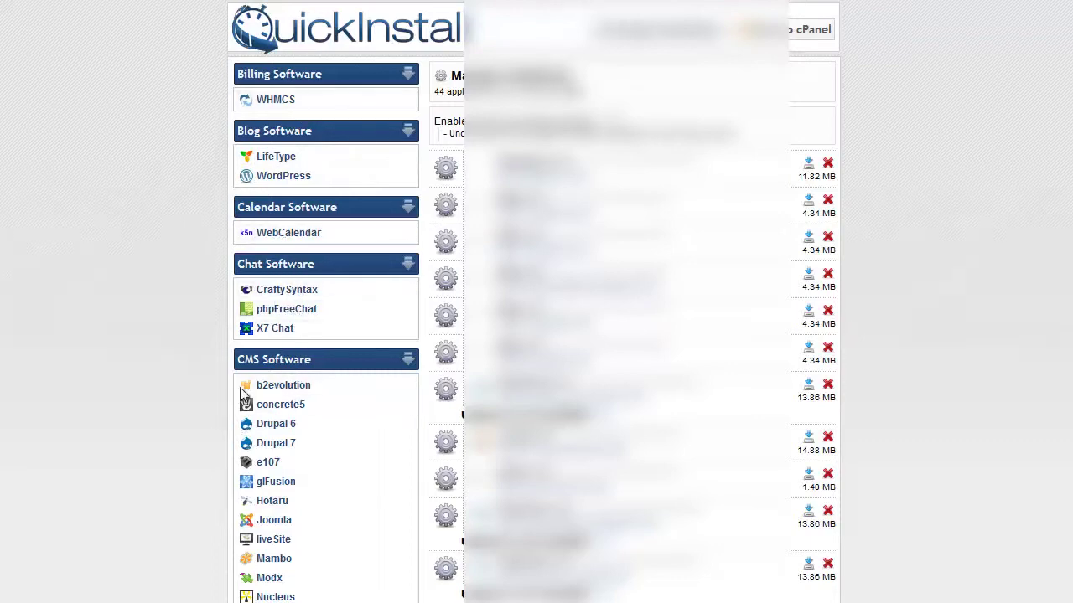
# Scroll through the QuickInstall software categories to locate WordPress under Blog Software.
pyautogui.scroll(-5, 251, 369)
pyautogui.scroll(-5, 252, 344)
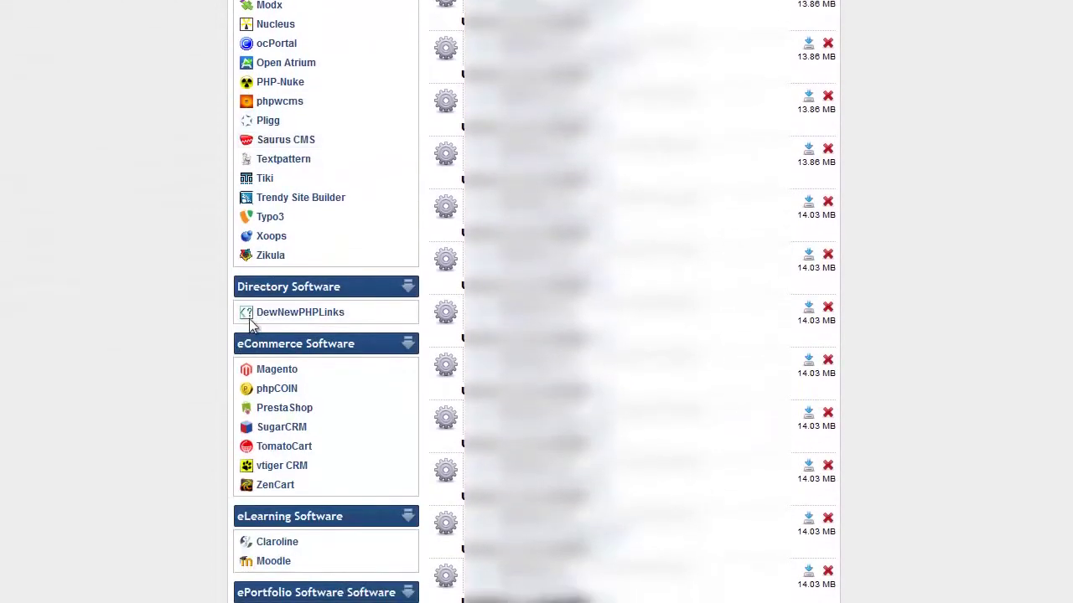
pyautogui.scroll(-5, 220, 363)
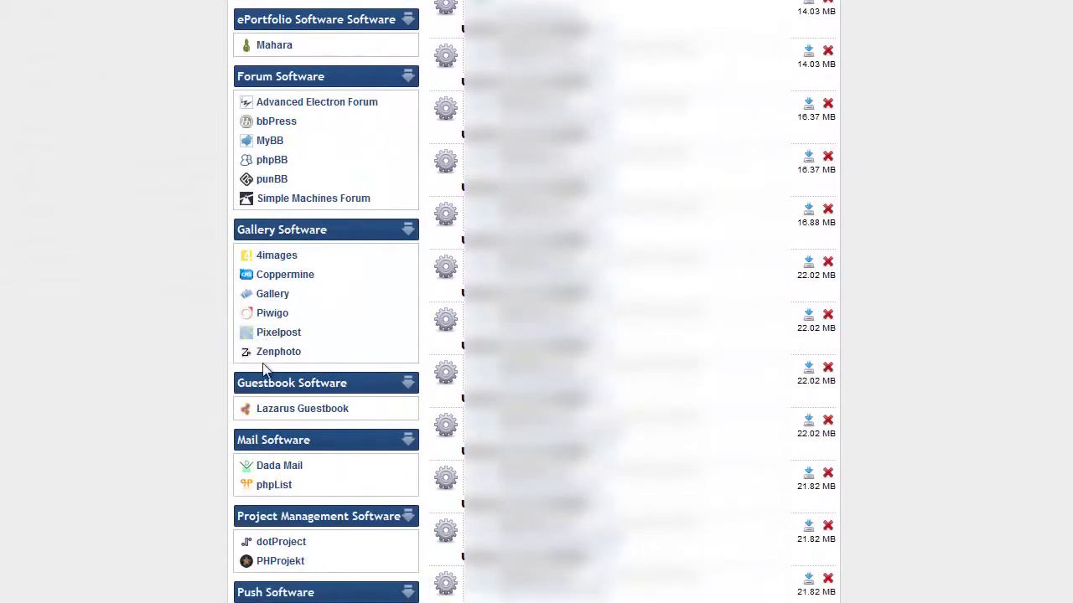
pyautogui.scroll(-5, 264, 373)
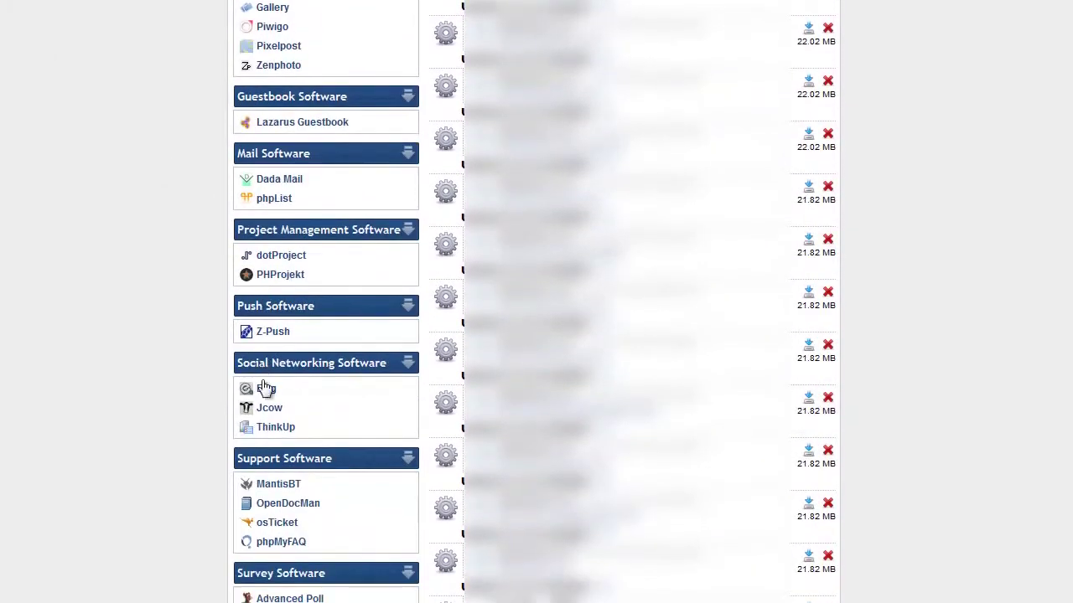
pyautogui.scroll(12, 270, 466)
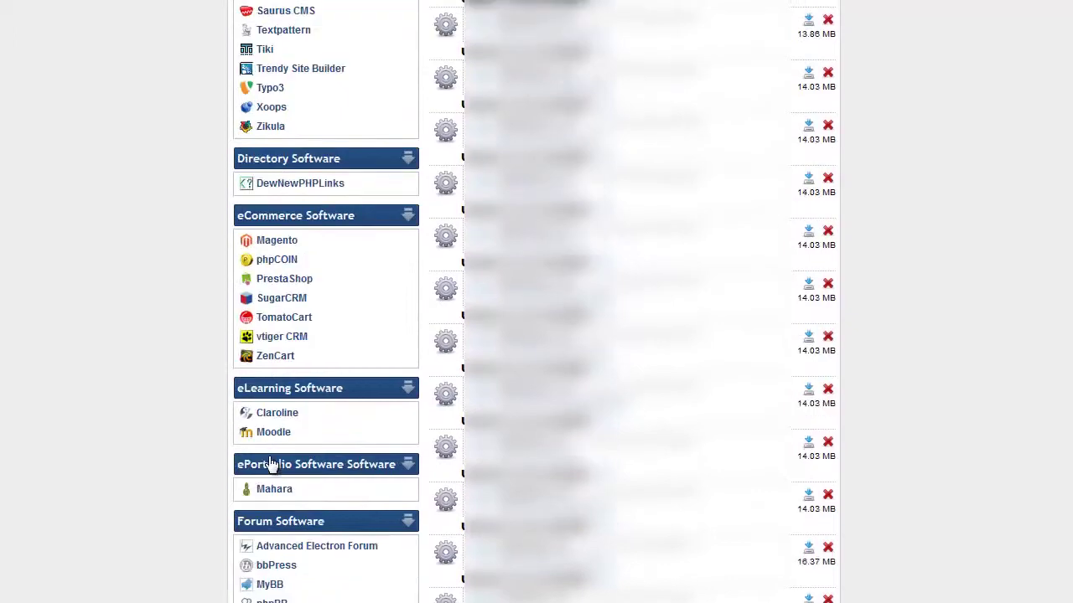
pyautogui.scroll(8, 272, 465)
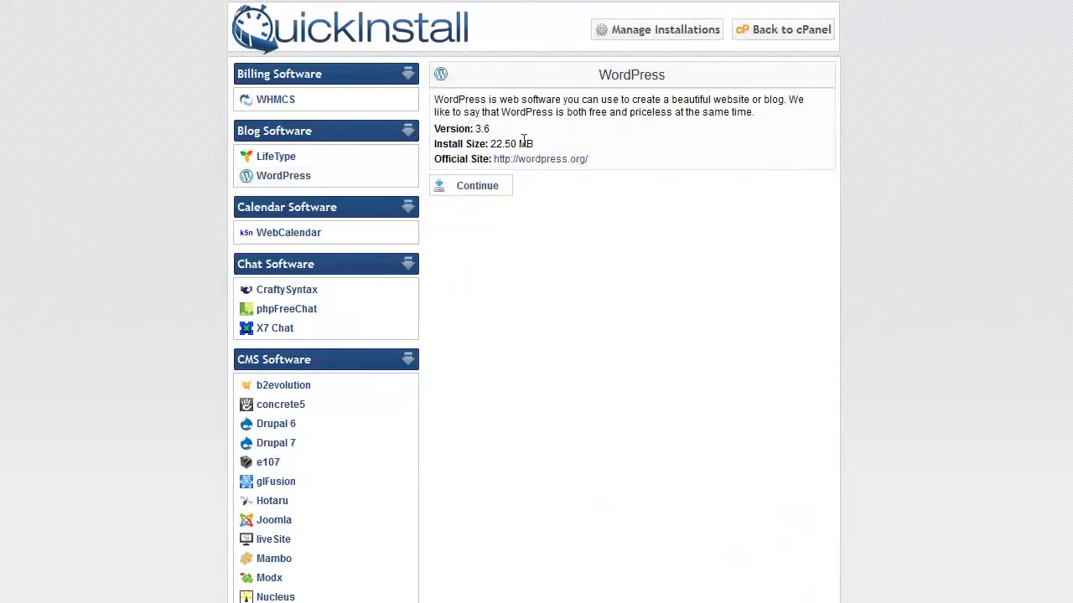
# Continue to the WordPress install form and fill in the admin e-mail from autocomplete.
pyautogui.click(479, 187)
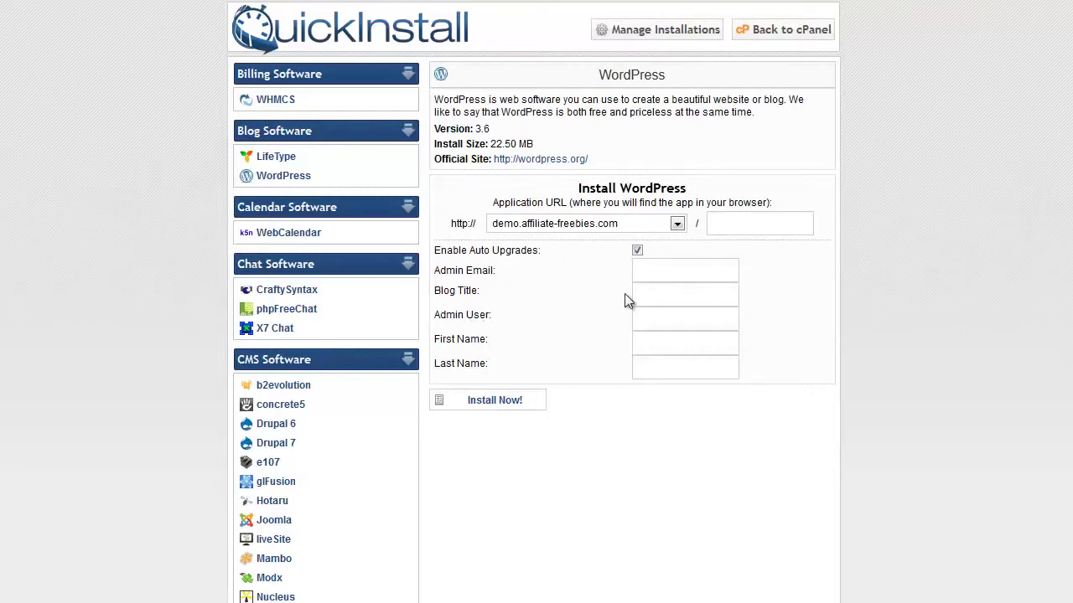
pyautogui.click(671, 273)
pyautogui.write('legit')
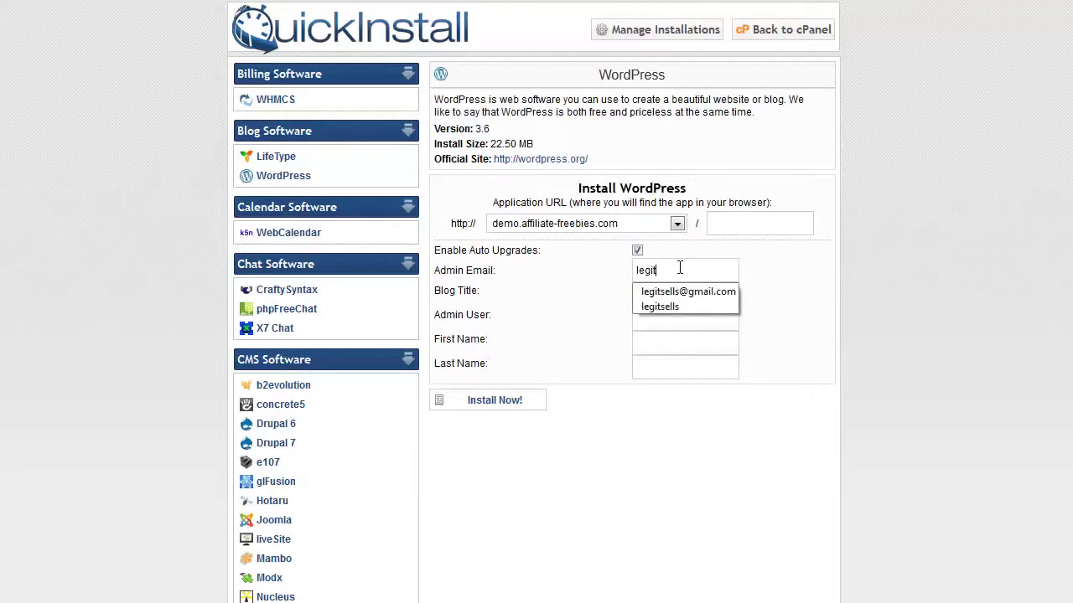
pyautogui.press('Down')
pyautogui.press('Return')
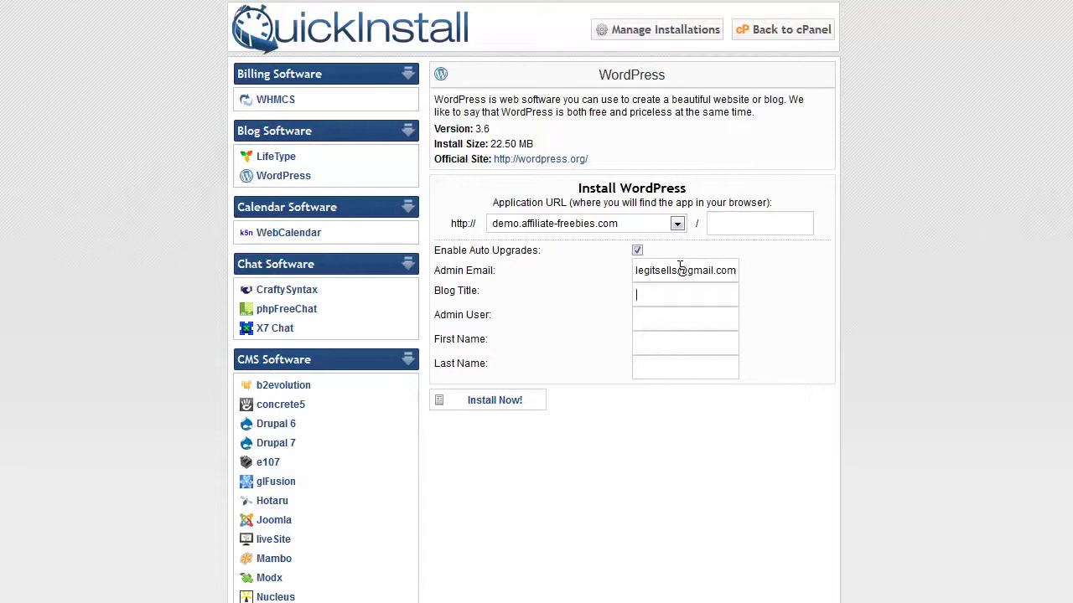
# Title the blog 'Vid Game Tutorials', set admin user, first and last name to 'admin', and install.
pyautogui.write('Vid Game Tutr')
pyautogui.press('BackSpace')
pyautogui.write('orials')
pyautogui.press('Tab')
pyautogui.write('admin')
pyautogui.press('Tab')
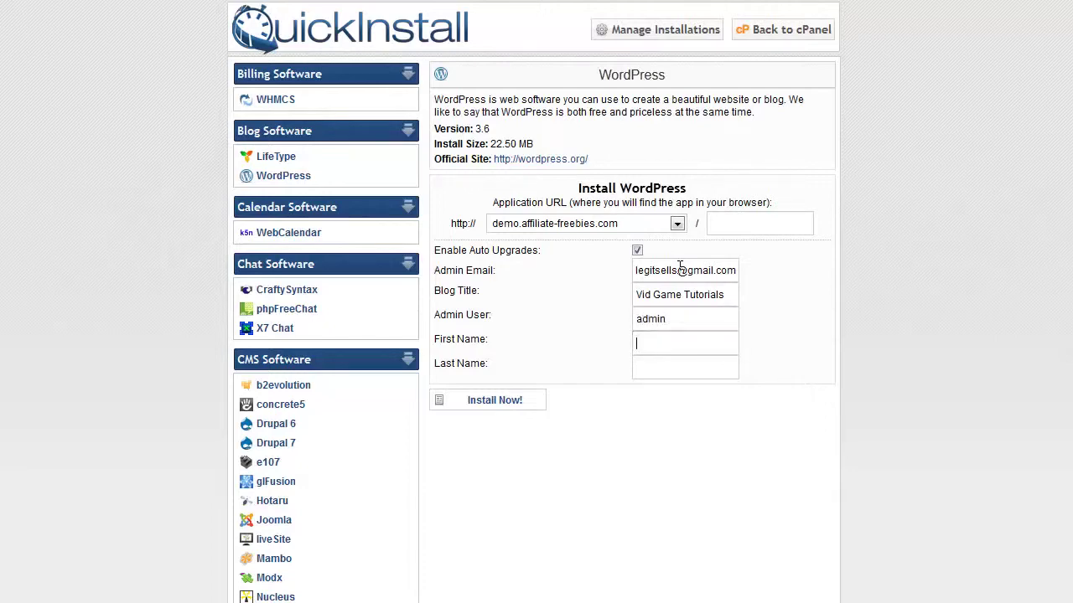
pyautogui.write('admin')
pyautogui.press('Tab')
pyautogui.write('admin')
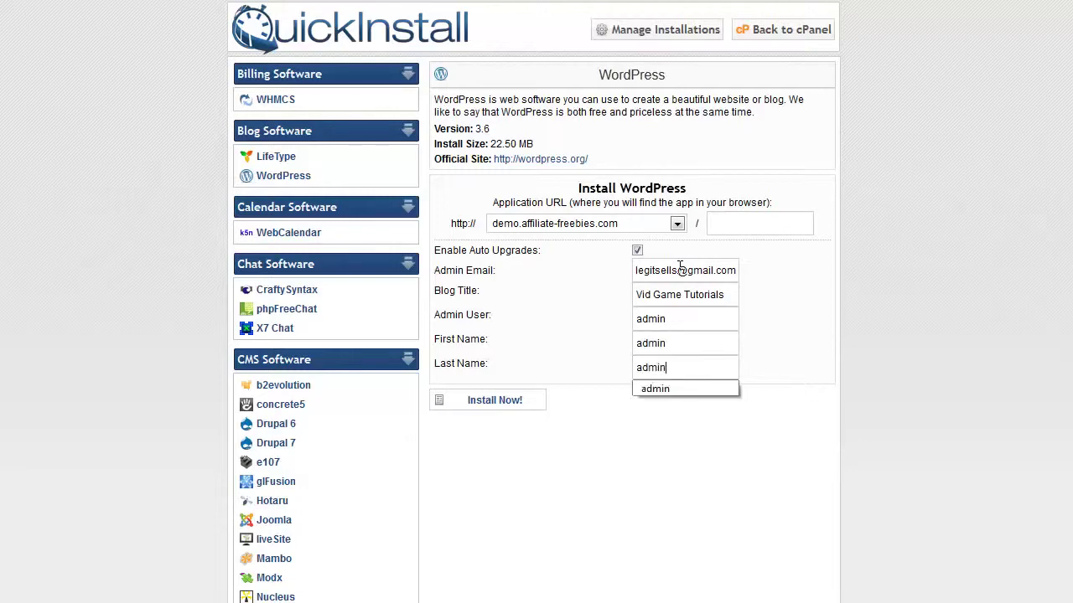
pyautogui.click(622, 461)
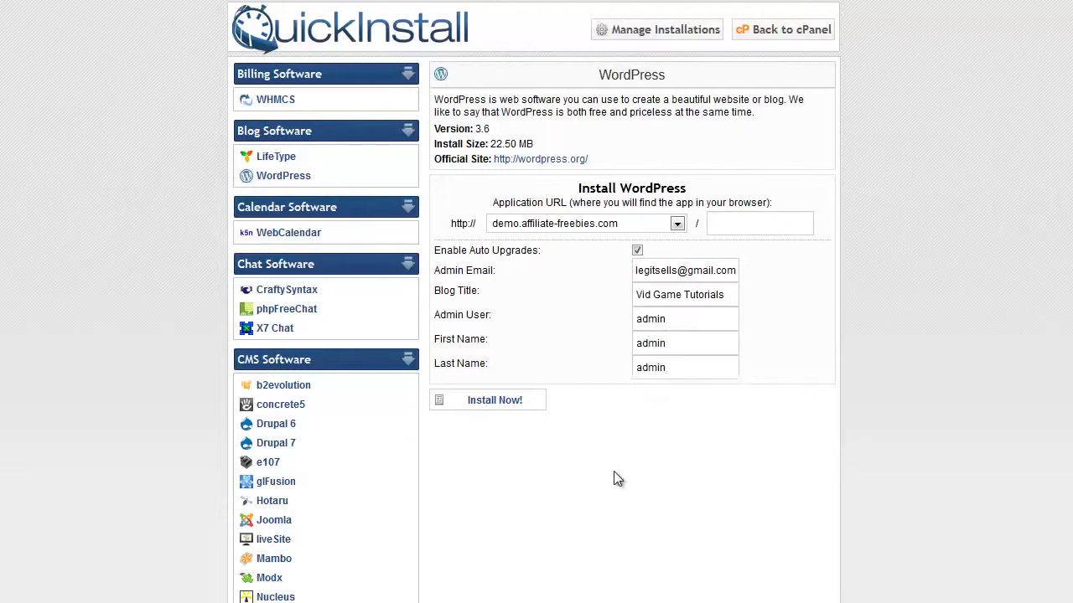
pyautogui.click(489, 402)
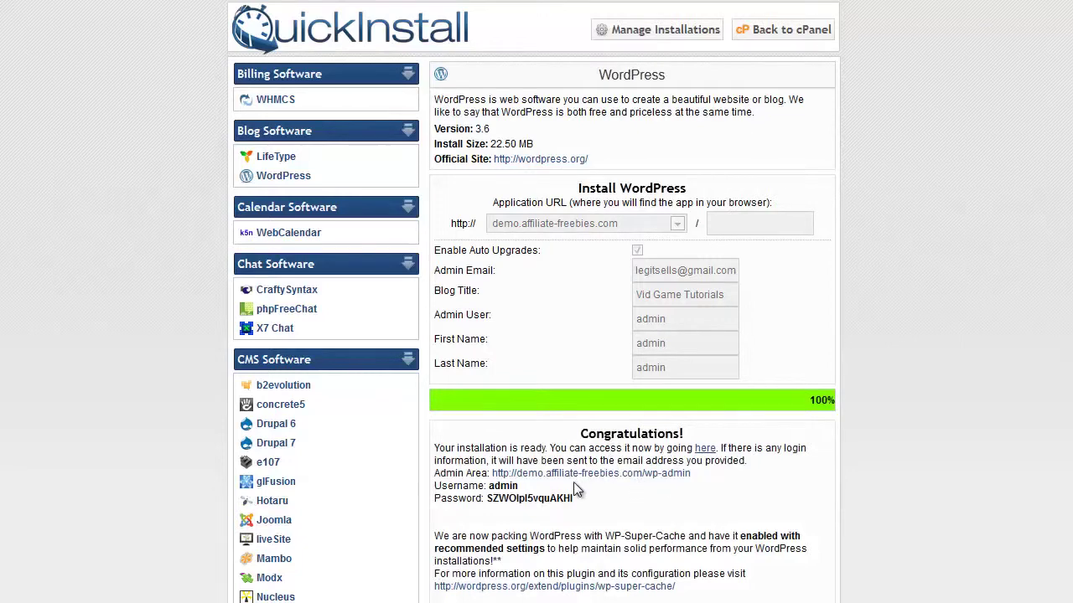
# Scroll down to the completed installation's login details and Admin Area link.
pyautogui.scroll(-2, 577, 490)
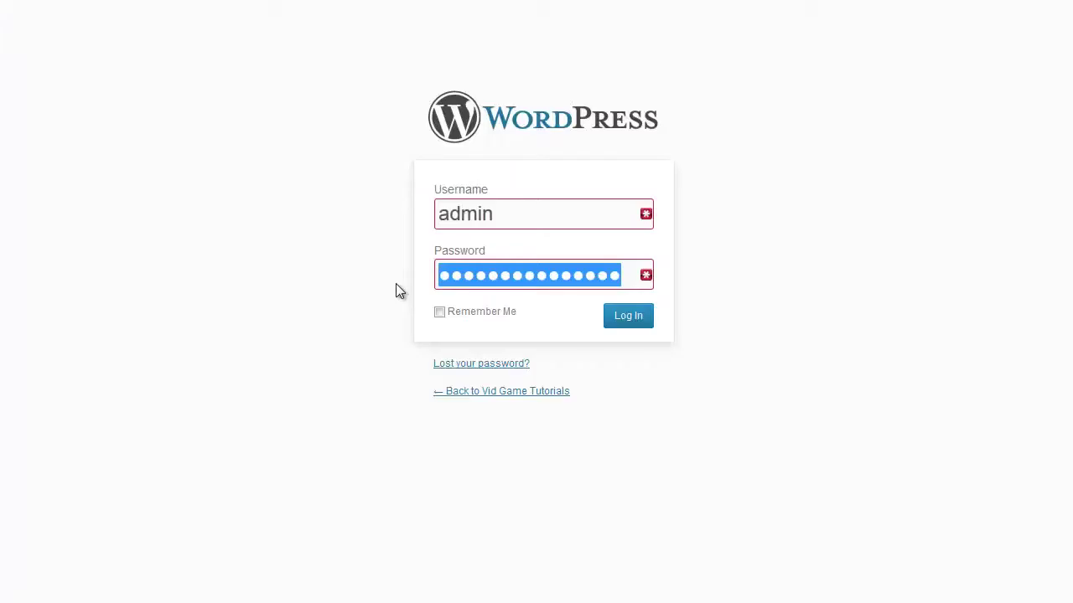
# Replace the prefilled password with the pasted generated admin password and log in.
pyautogui.press('BackSpace')
pyautogui.rightClick(482, 281)
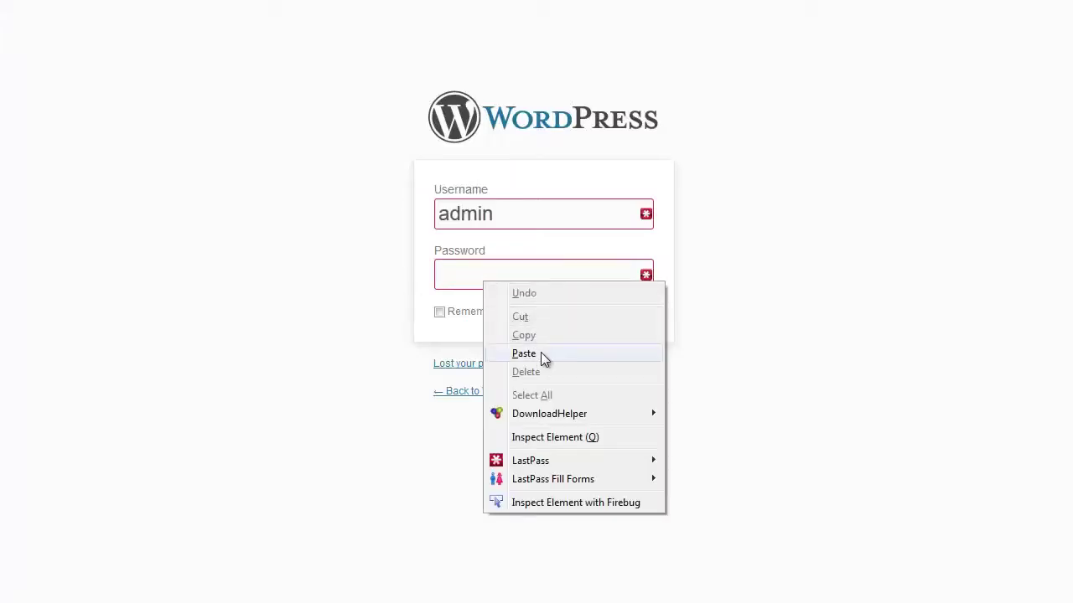
pyautogui.click(537, 353)
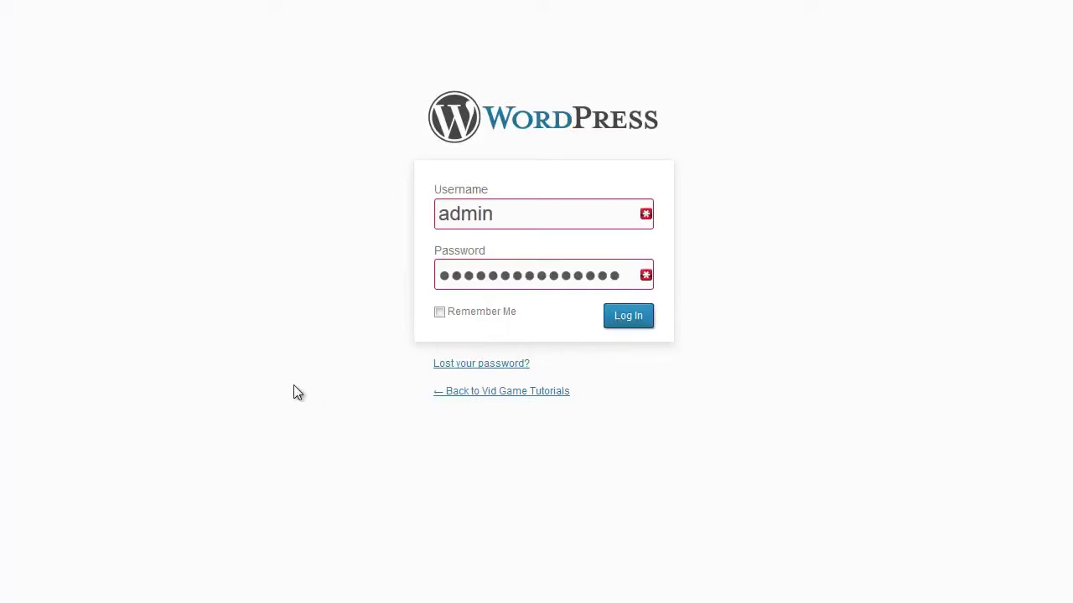
pyautogui.press('Return')
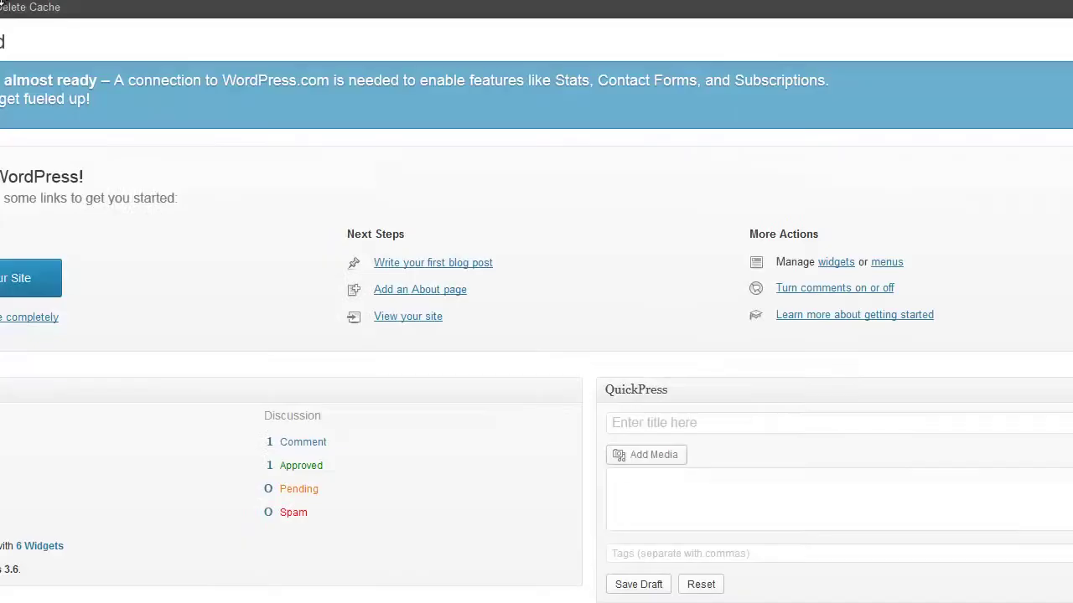